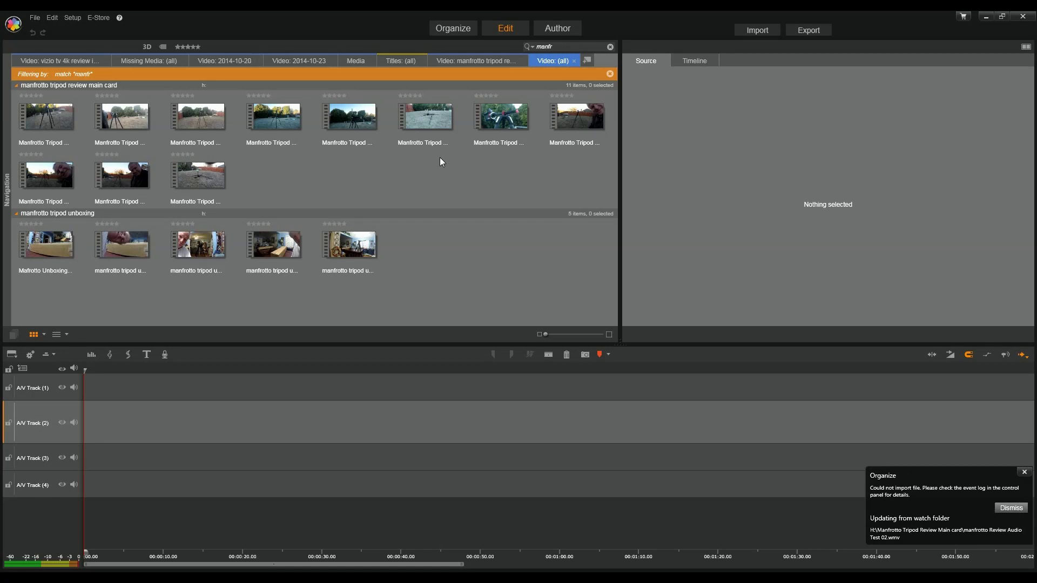
Dismiss the import-error and watch-folder update notifications.
{"action": "left_click", "coordinate": [1010, 507]}
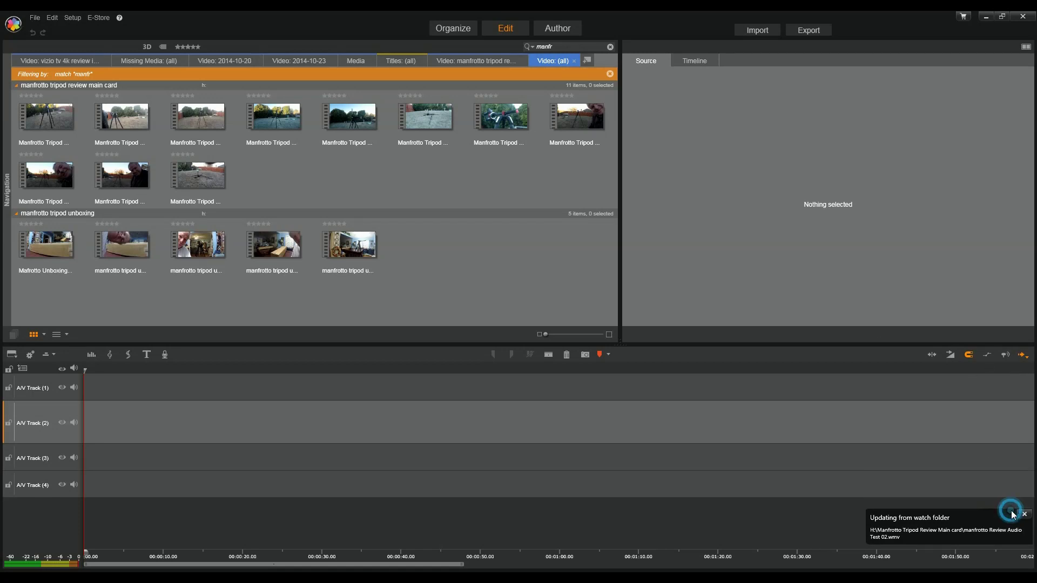
{"action": "left_click", "coordinate": [1024, 514]}
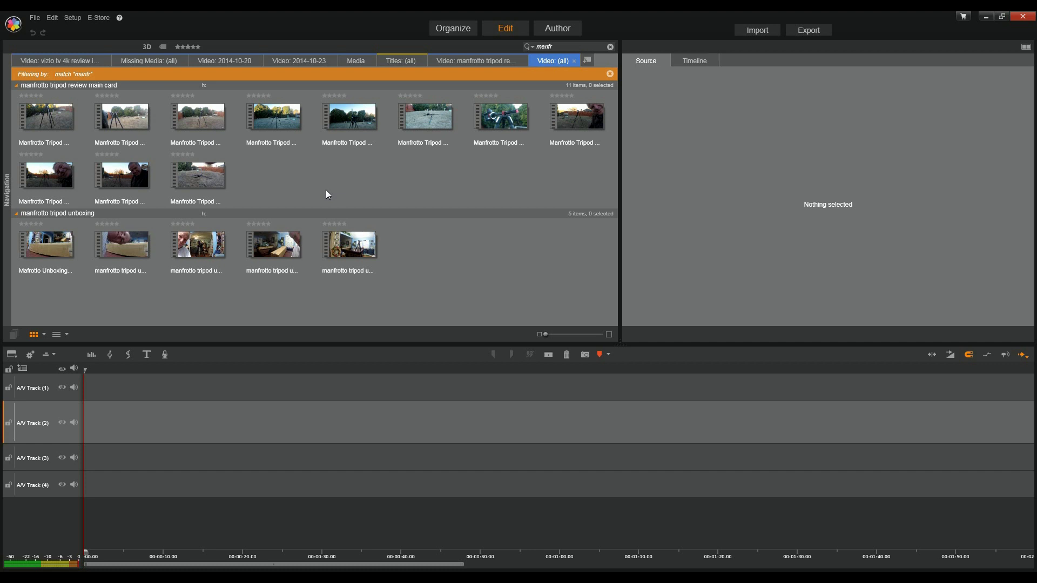
Preview the Closeup, Main card and Second card clips in the manfrotto tripod review main card folder.
{"action": "mouse_move", "coordinate": [51, 115]}
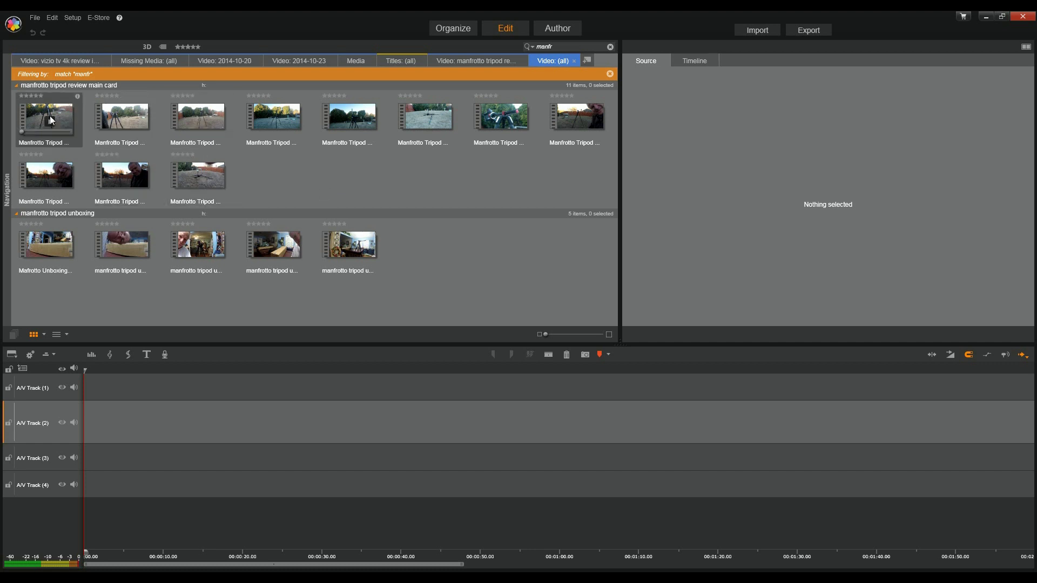
{"action": "mouse_move", "coordinate": [220, 111]}
{"action": "left_click", "coordinate": [63, 97]}
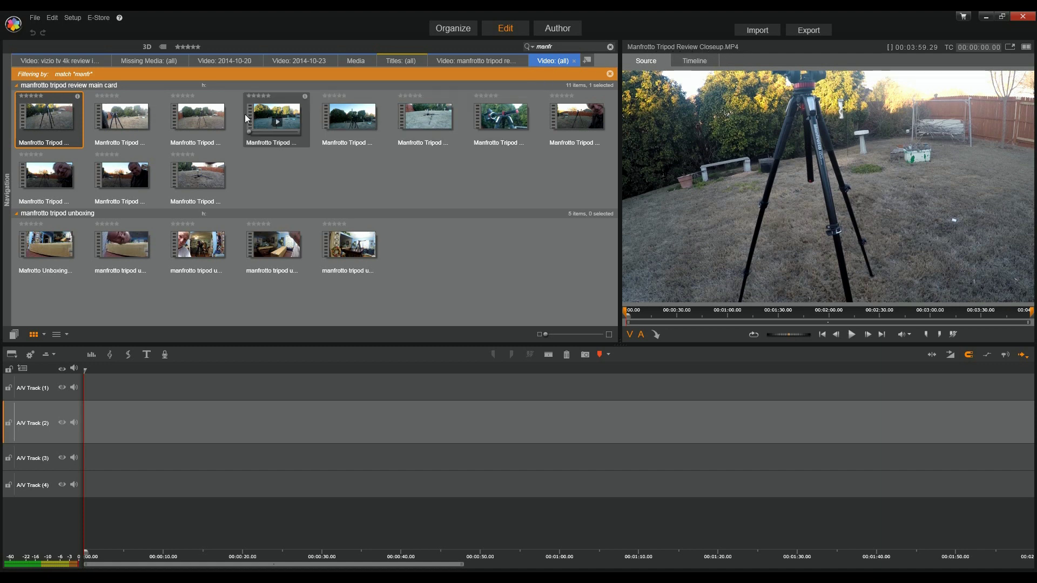
{"action": "left_click", "coordinate": [144, 102]}
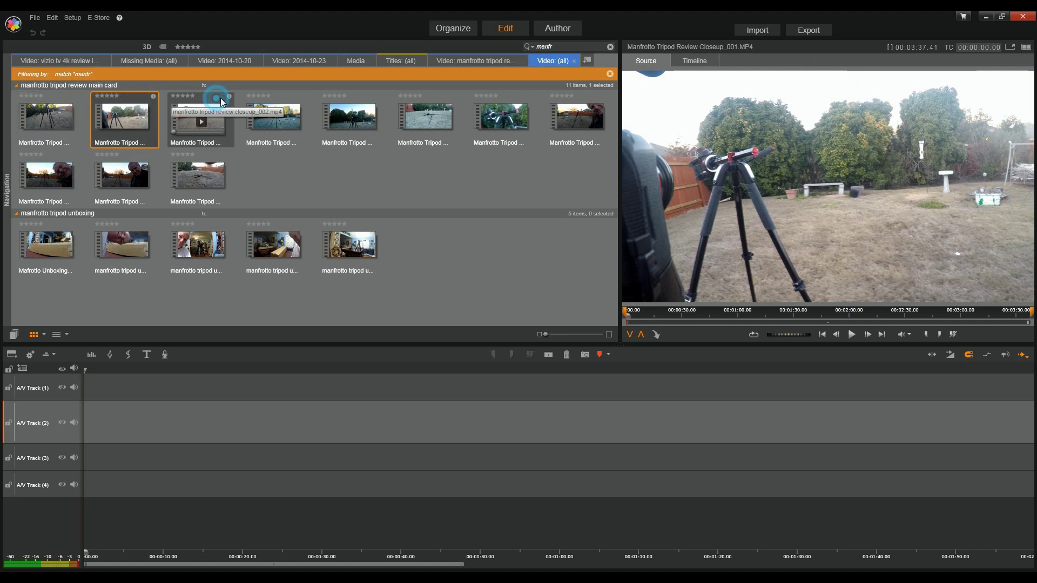
{"action": "left_click", "coordinate": [288, 101]}
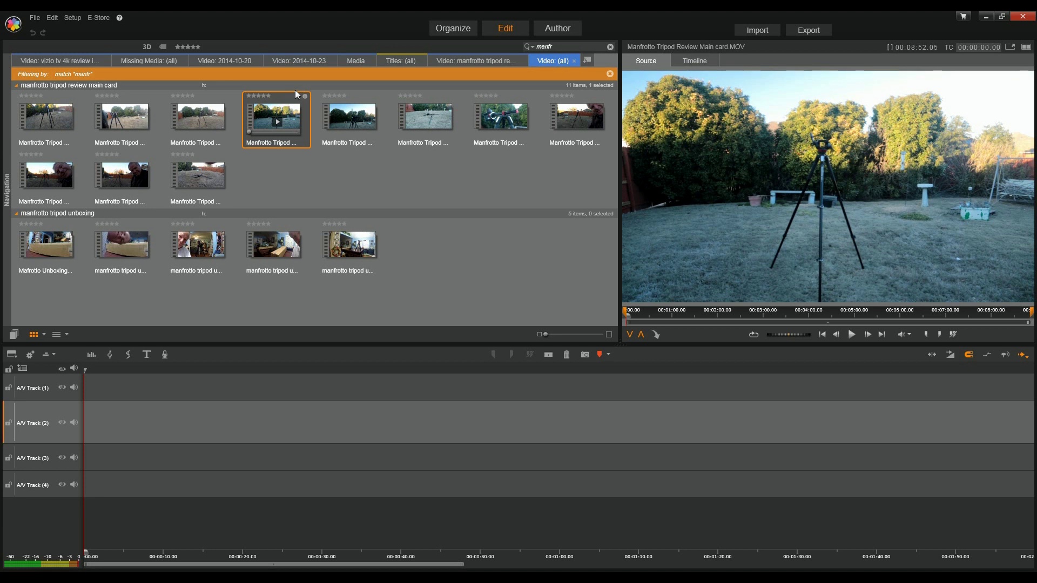
{"action": "left_click", "coordinate": [363, 103]}
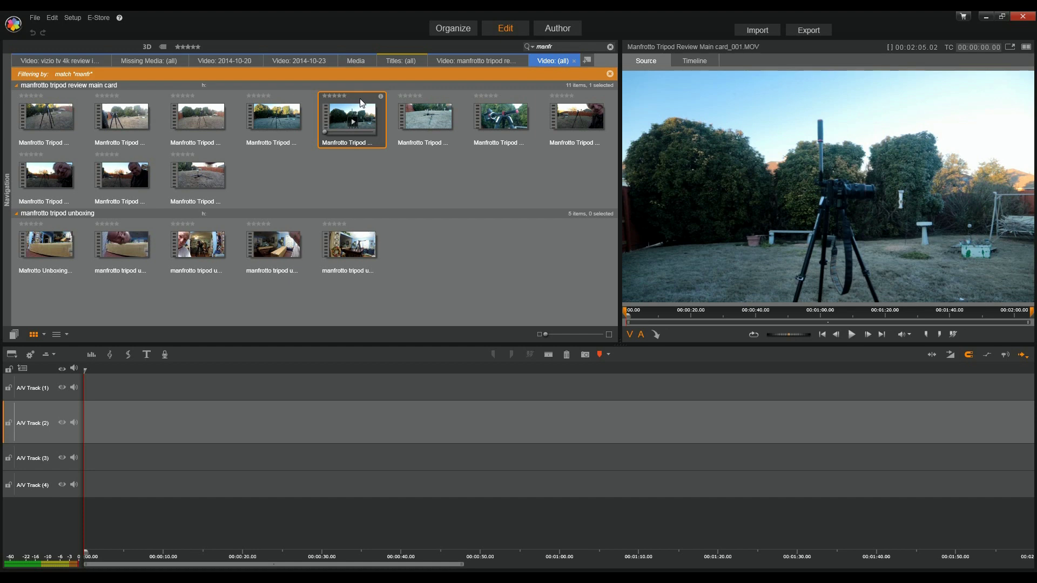
{"action": "left_click", "coordinate": [439, 101]}
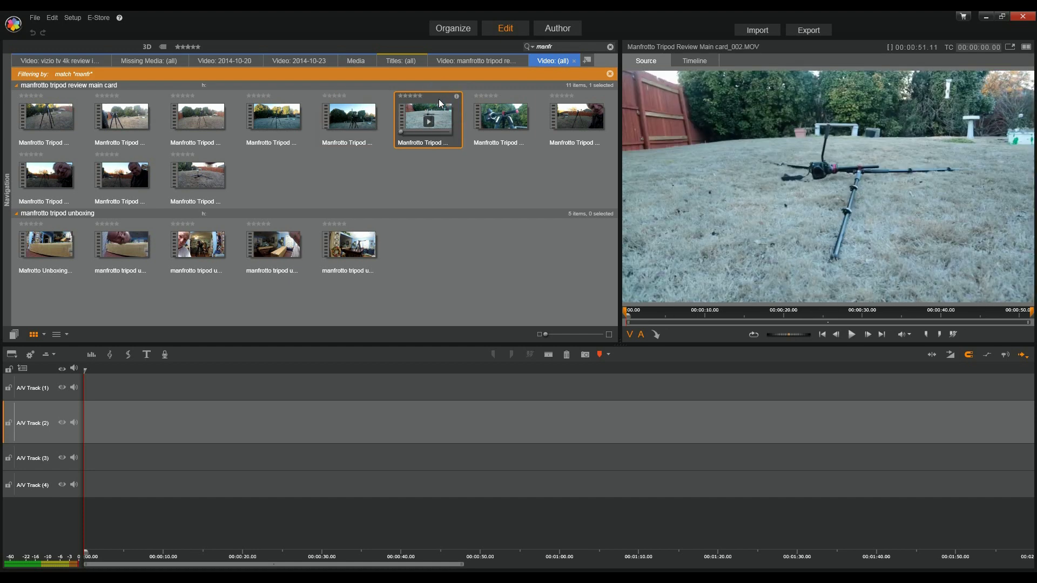
{"action": "left_click", "coordinate": [516, 101]}
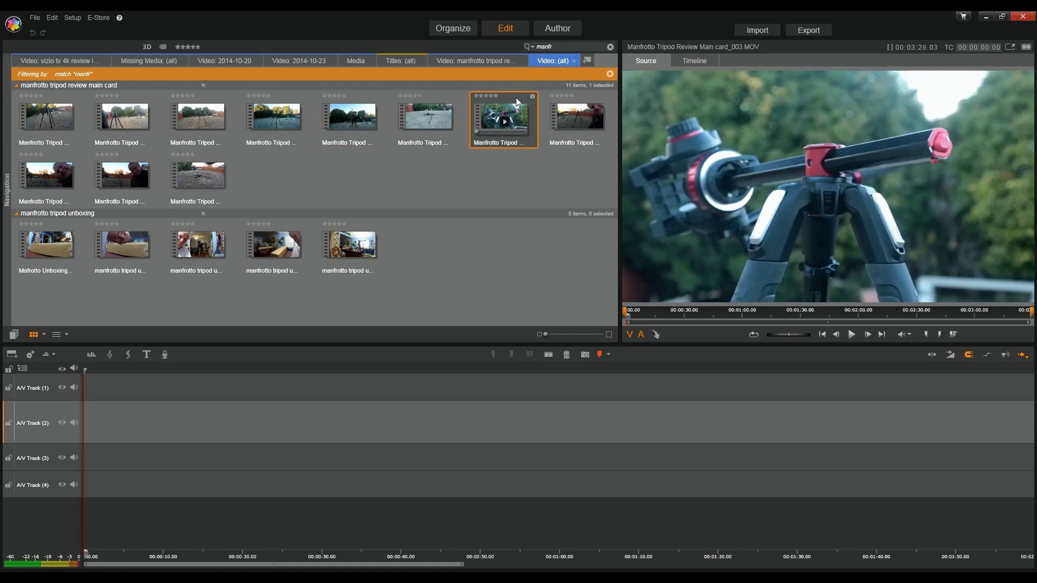
{"action": "left_click", "coordinate": [586, 98]}
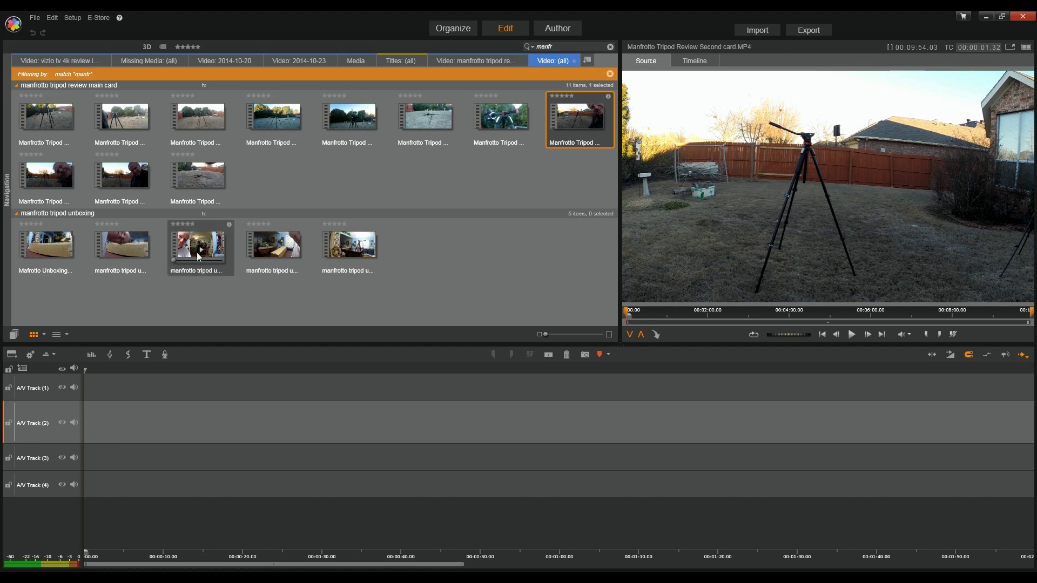
Send the four Manfrotto Tripod Review Main card clips together to A/V Track (2) on the timeline.
{"action": "left_click", "coordinate": [290, 97]}
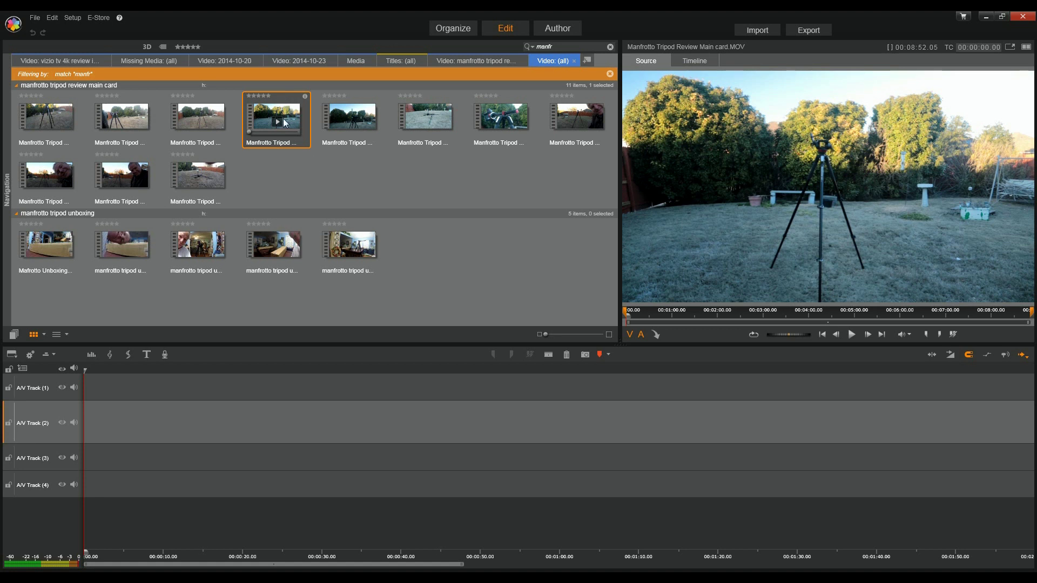
{"action": "left_click", "coordinate": [509, 98], "text": "shift"}
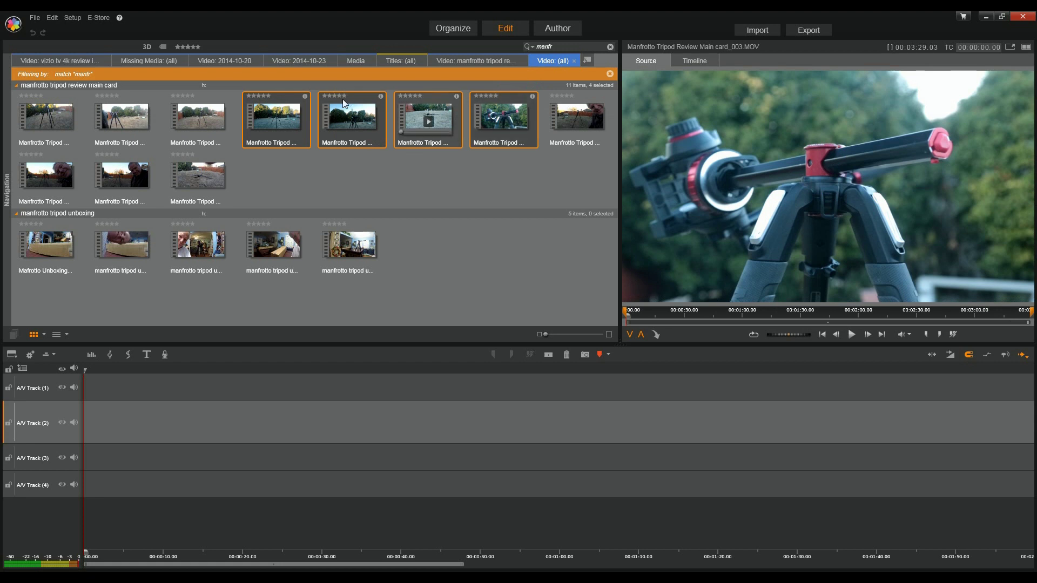
{"action": "right_click", "coordinate": [283, 100]}
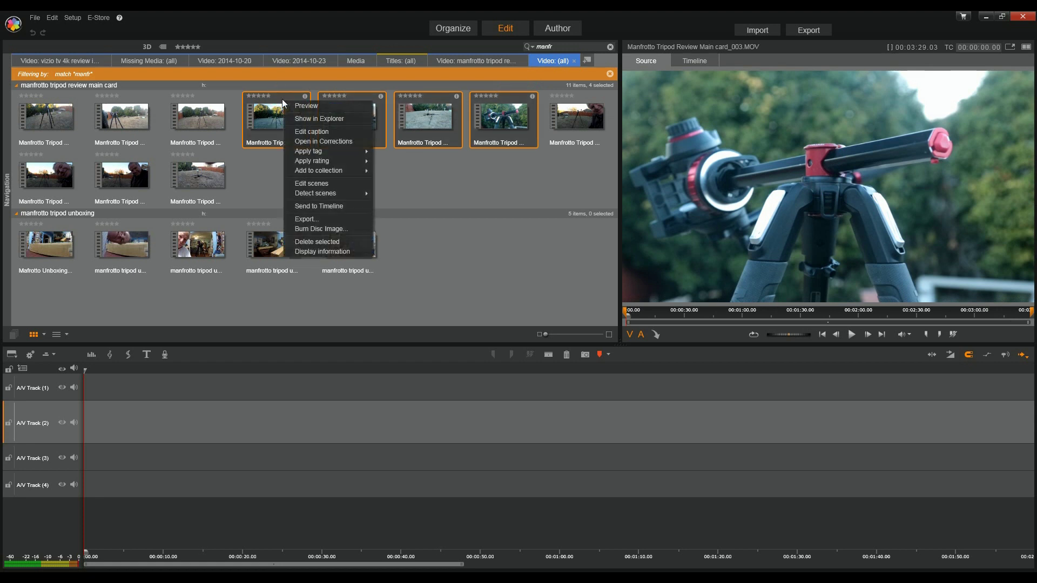
{"action": "left_click", "coordinate": [345, 206]}
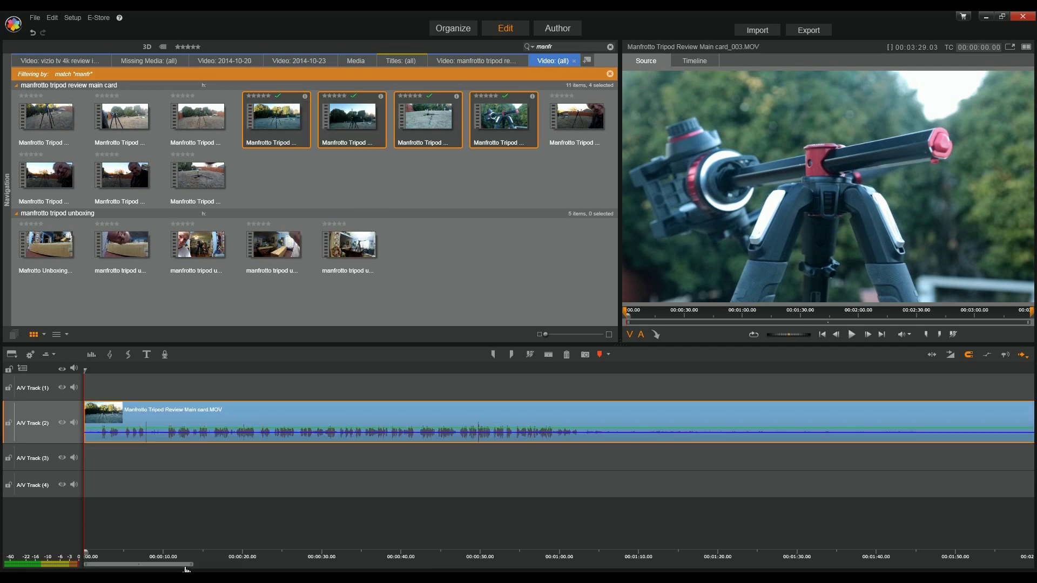
{"action": "mouse_move", "coordinate": [187, 567]}
{"action": "left_mouse_down"}
{"action": "mouse_move", "coordinate": [669, 565]}
{"action": "mouse_move", "coordinate": [705, 546]}
{"action": "mouse_move", "coordinate": [967, 537]}
{"action": "mouse_move", "coordinate": [958, 532]}
{"action": "left_mouse_up"}
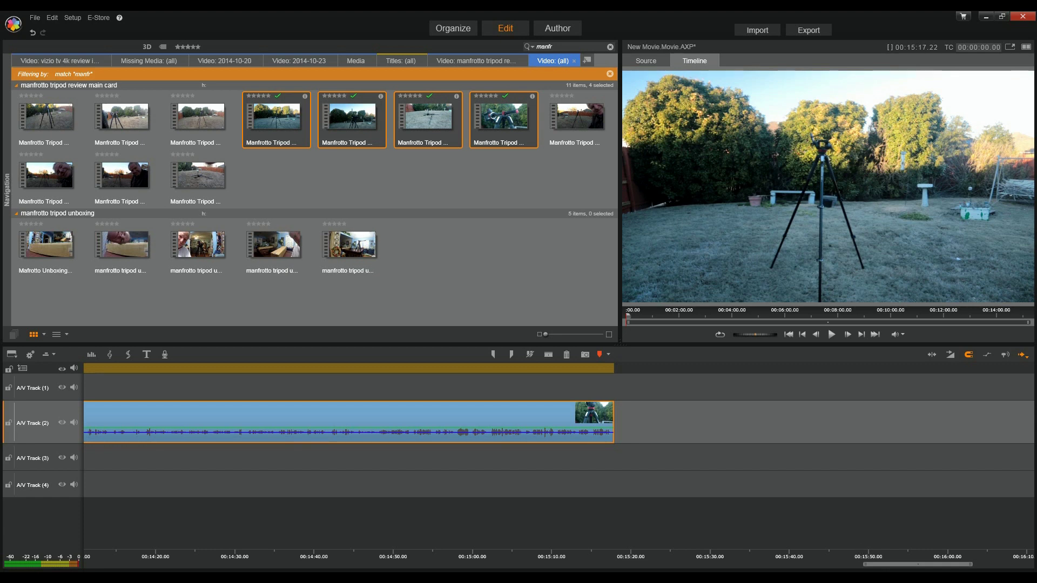
{"action": "left_click_drag", "start_coordinate": [907, 569], "coordinate": [128, 565]}
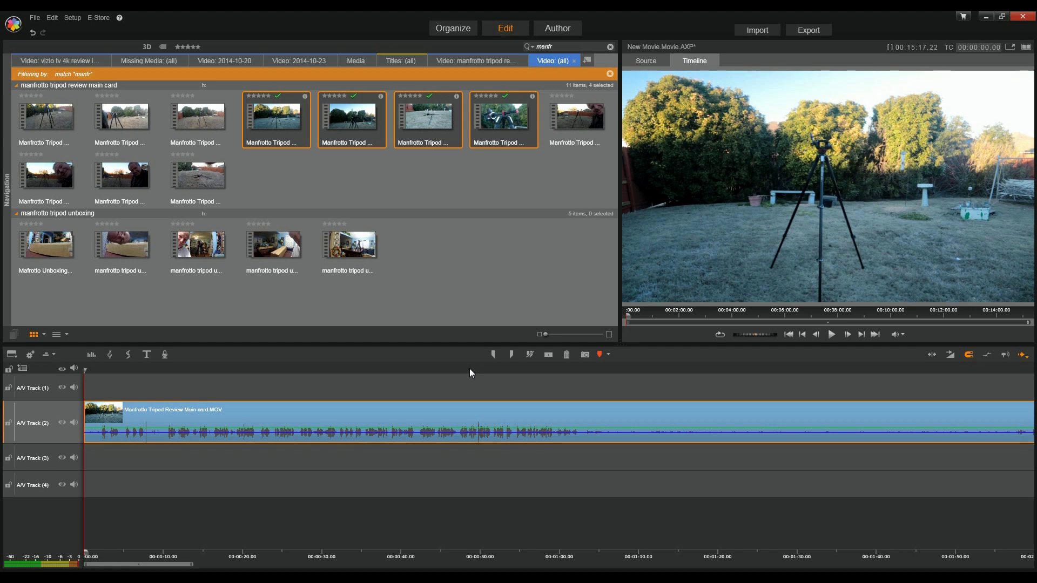
Make A/V Track (3) the active track and send the four Manfrotto Tripod Review Second card clips to it.
{"action": "mouse_move", "coordinate": [593, 121]}
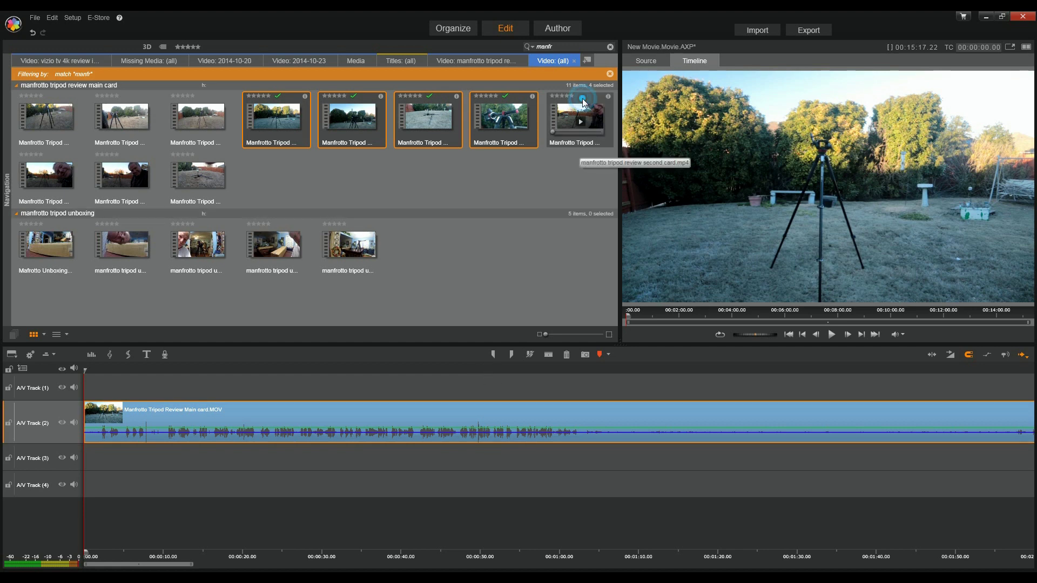
{"action": "left_click", "coordinate": [586, 114]}
{"action": "mouse_move", "coordinate": [208, 156]}
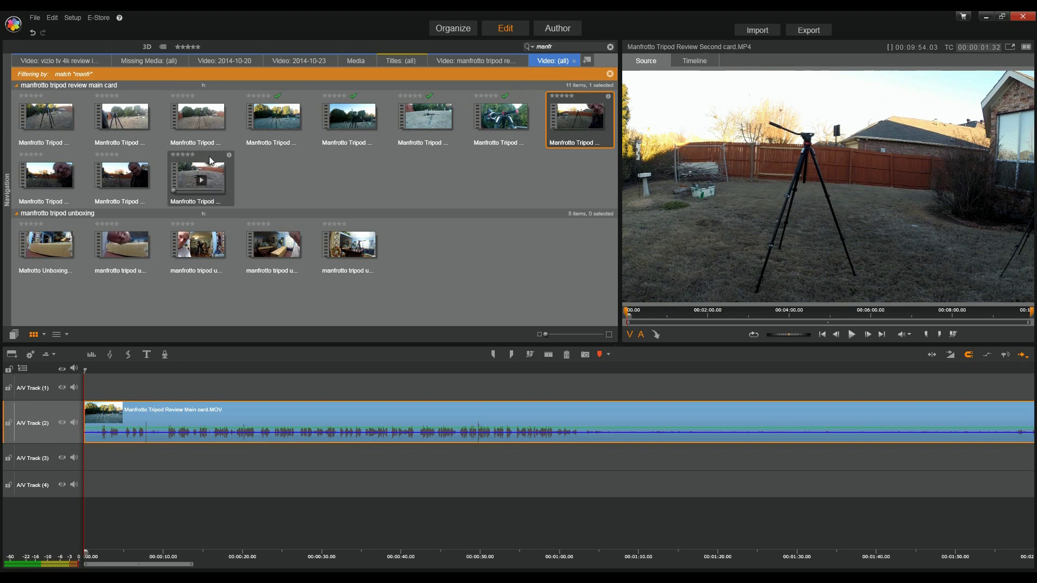
{"action": "left_click", "coordinate": [210, 158], "text": "shift"}
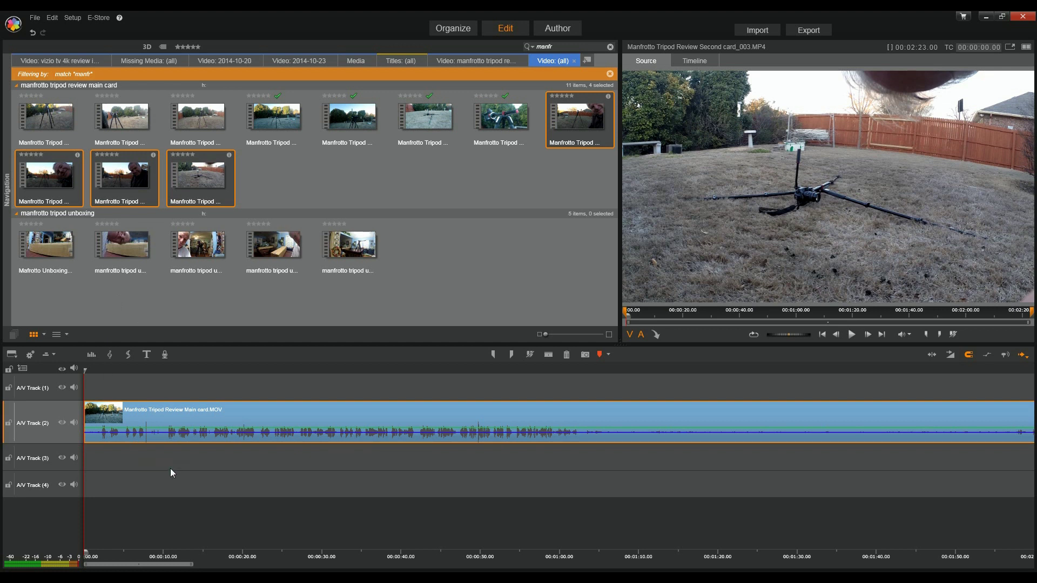
{"action": "left_click", "coordinate": [79, 455]}
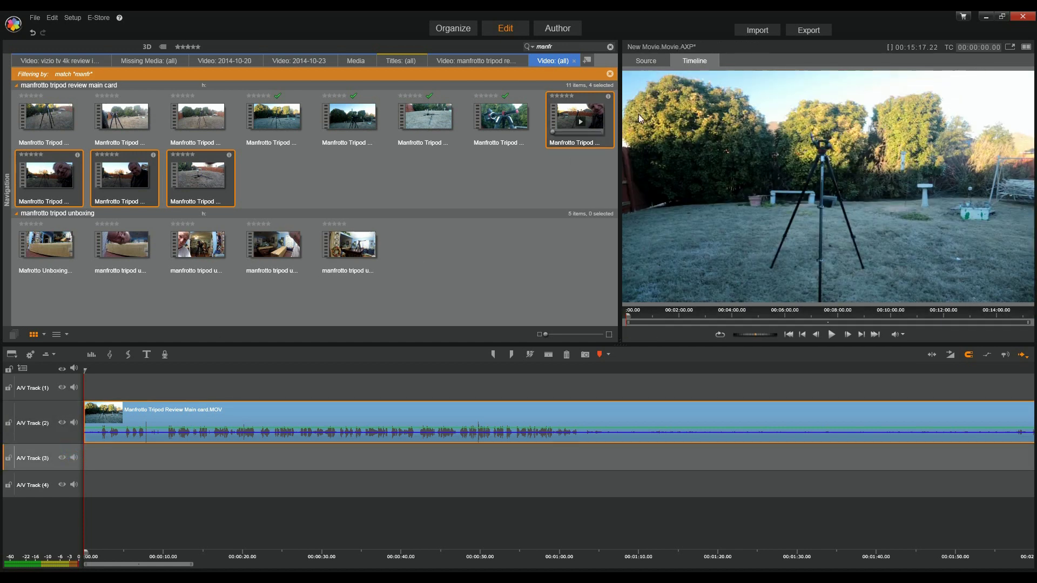
{"action": "left_click", "coordinate": [586, 97]}
{"action": "right_click", "coordinate": [586, 97]}
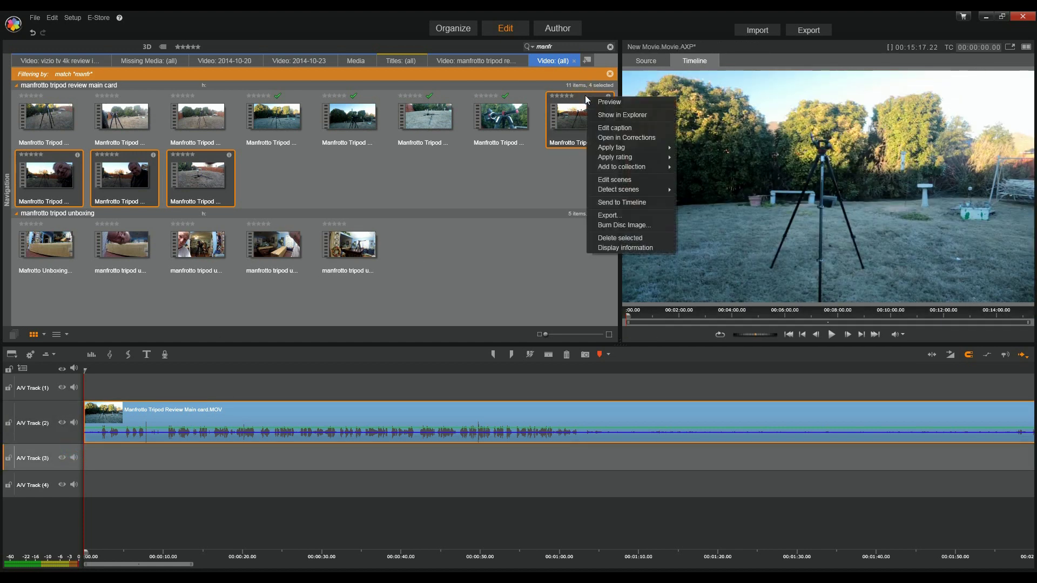
{"action": "left_click", "coordinate": [630, 203]}
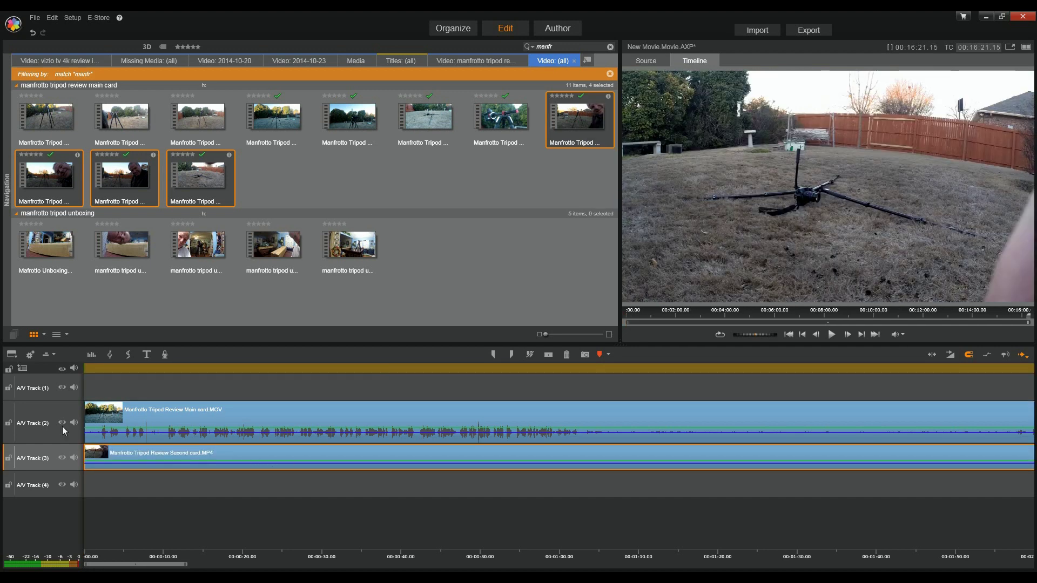
Check how the clips on A/V Tracks (2) and (3) line up along the timeline, and dismiss the import notification.
{"action": "left_click_drag", "start_coordinate": [180, 564], "coordinate": [939, 537]}
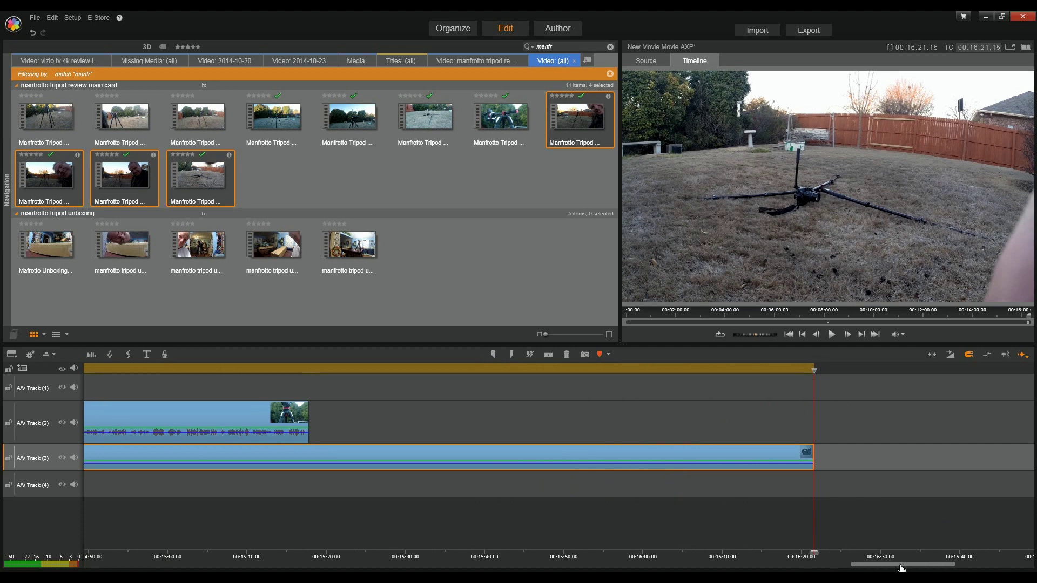
{"action": "left_click_drag", "start_coordinate": [901, 564], "coordinate": [787, 564]}
{"action": "left_click_drag", "start_coordinate": [417, 565], "coordinate": [136, 564]}
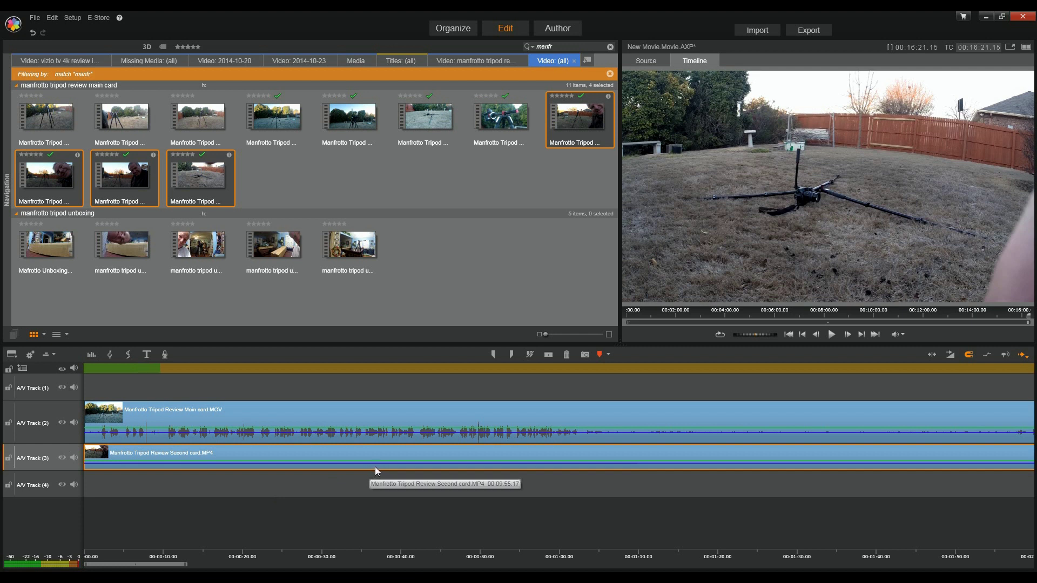
{"action": "left_click_drag", "start_coordinate": [174, 565], "coordinate": [637, 555]}
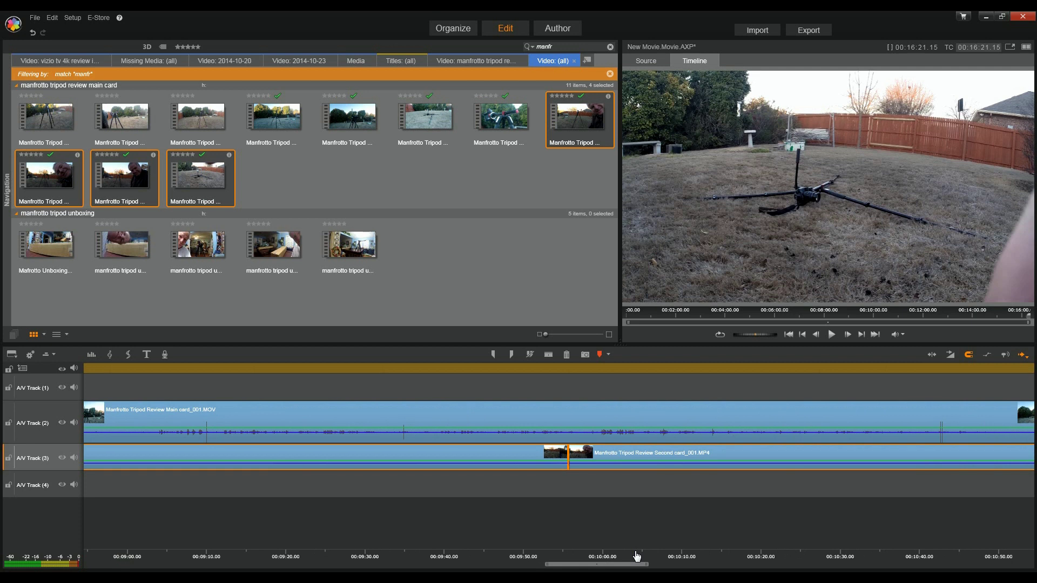
{"action": "left_click_drag", "start_coordinate": [637, 556], "coordinate": [175, 564]}
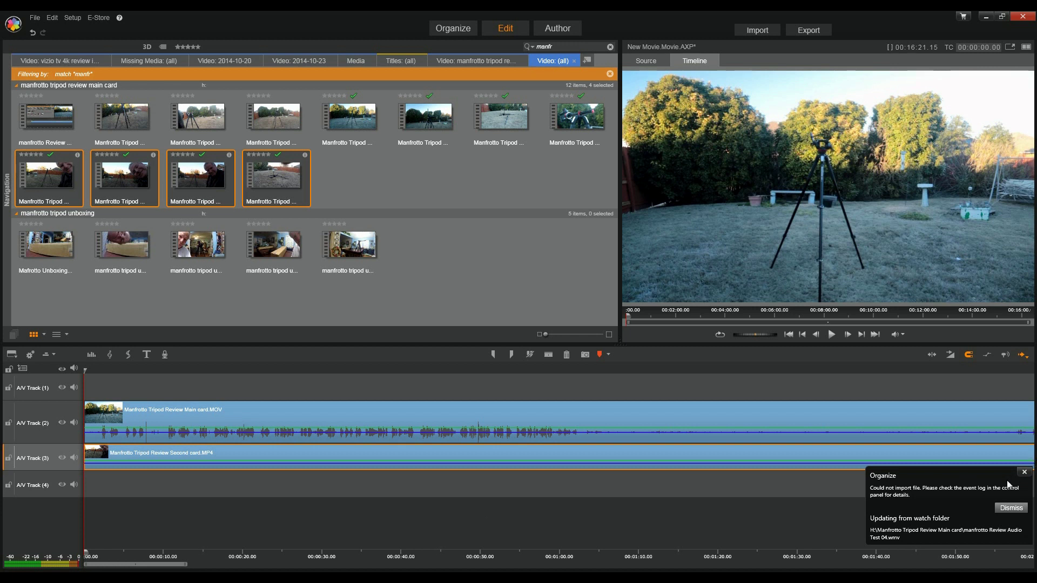
{"action": "left_click", "coordinate": [1010, 507]}
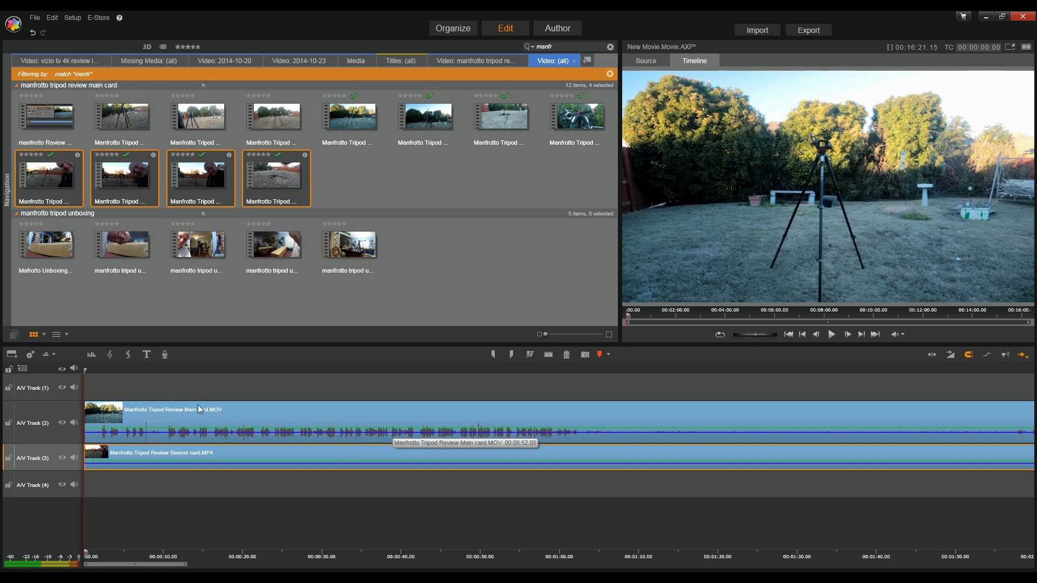
{"action": "left_click", "coordinate": [308, 410]}
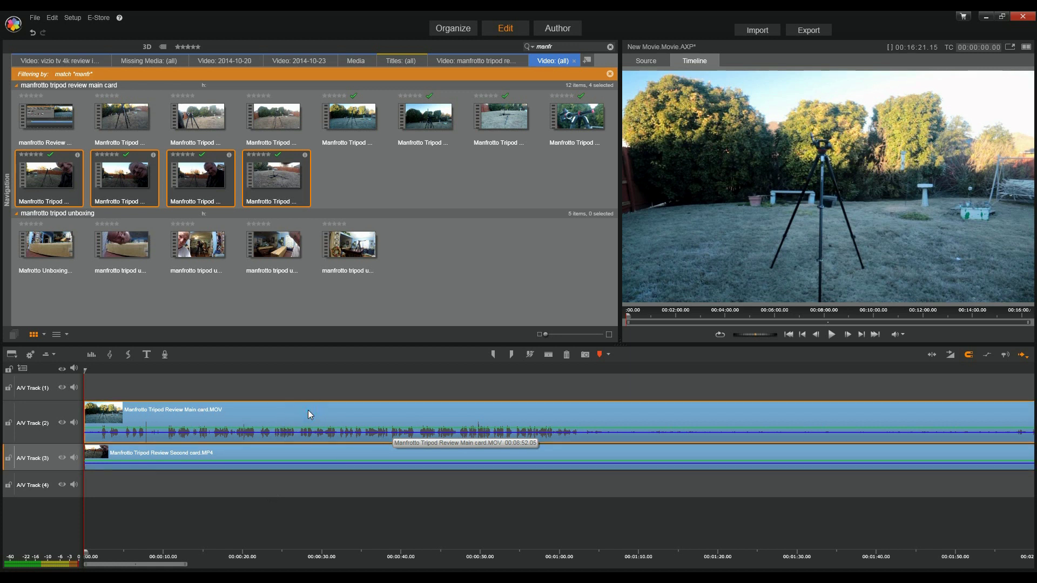
{"action": "left_click", "coordinate": [321, 450]}
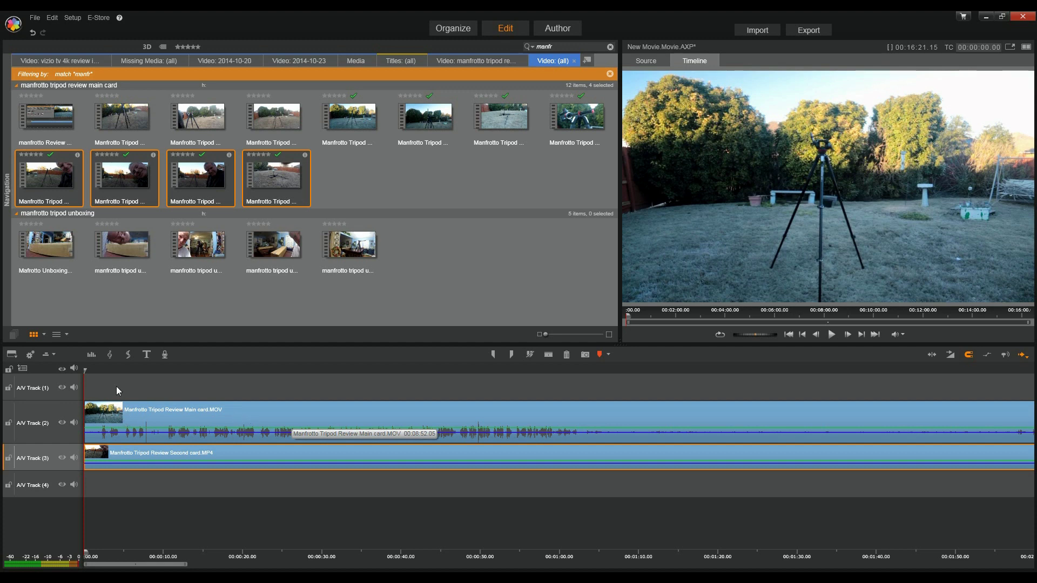
{"action": "left_click_drag", "start_coordinate": [85, 370], "coordinate": [228, 477]}
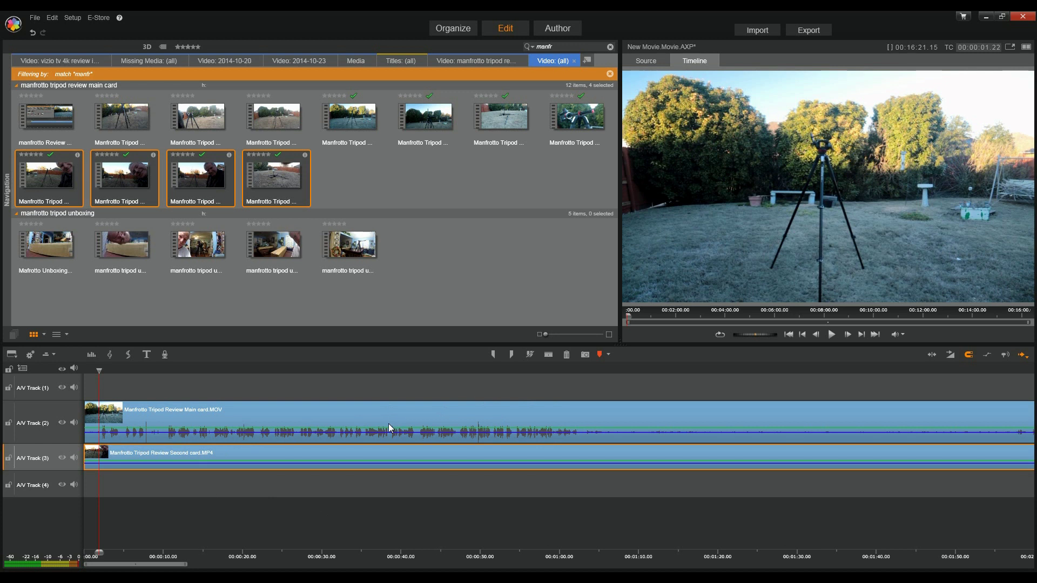
{"action": "left_click", "coordinate": [359, 419]}
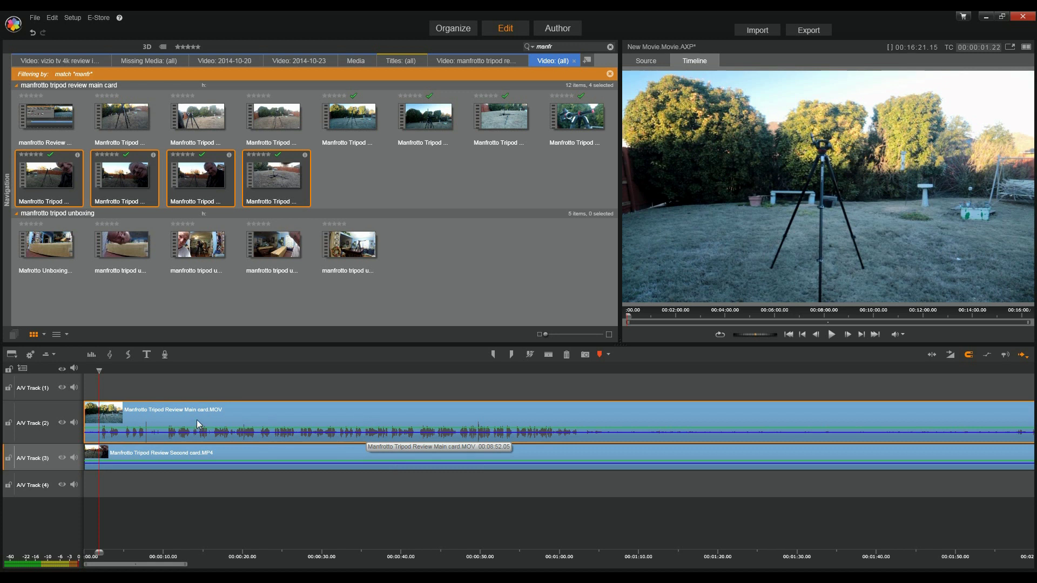
{"action": "left_click_drag", "start_coordinate": [99, 370], "coordinate": [83, 374]}
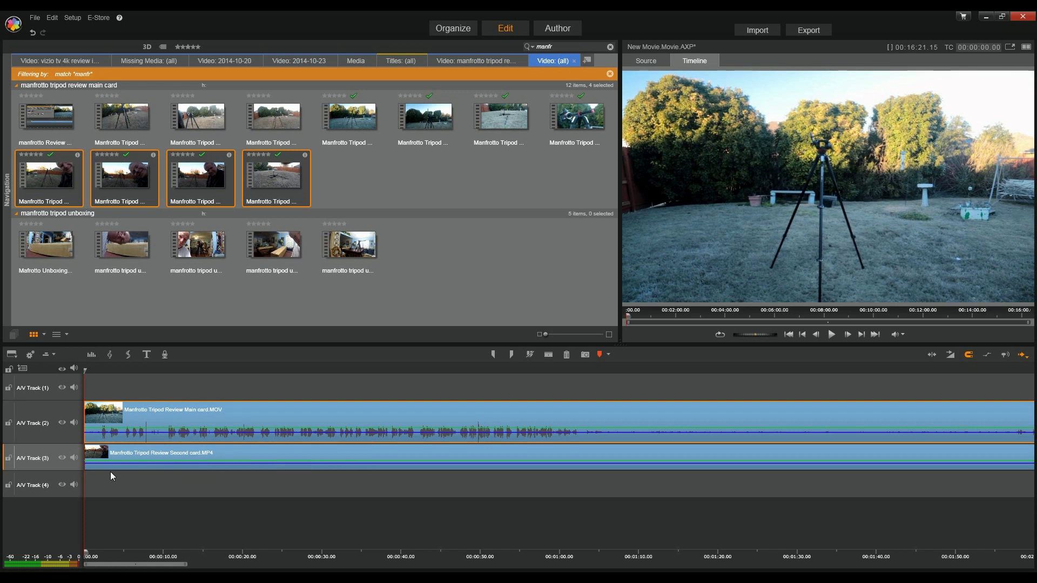
Hide the video of A/V Track (2) and scrub to 00:00:07.14 to view the Second card clip on A/V Track (3).
{"action": "left_click", "coordinate": [62, 423]}
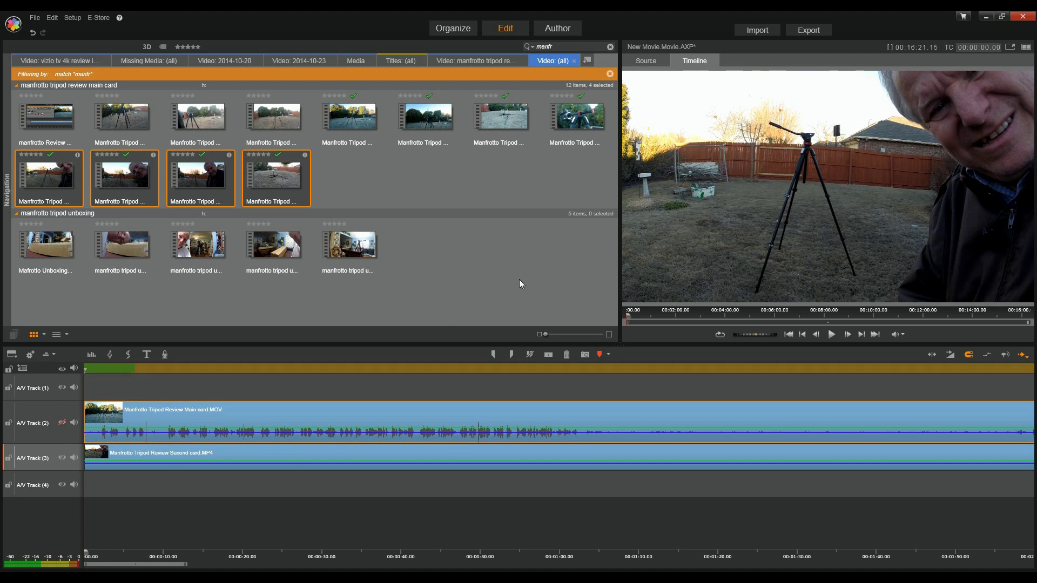
{"action": "left_click", "coordinate": [92, 371]}
{"action": "left_click_drag", "start_coordinate": [92, 371], "coordinate": [151, 374]}
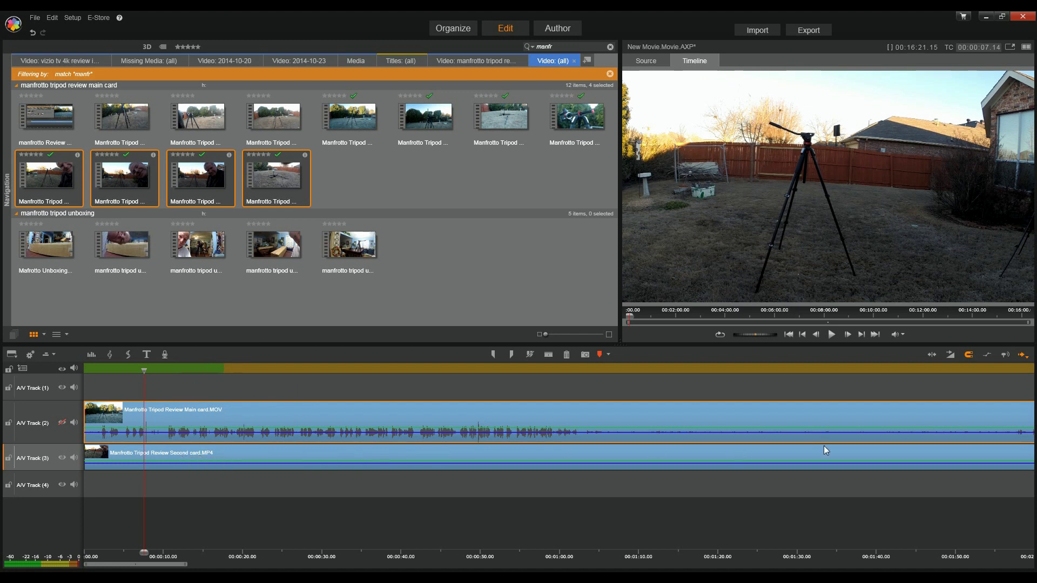
{"action": "left_click", "coordinate": [659, 451]}
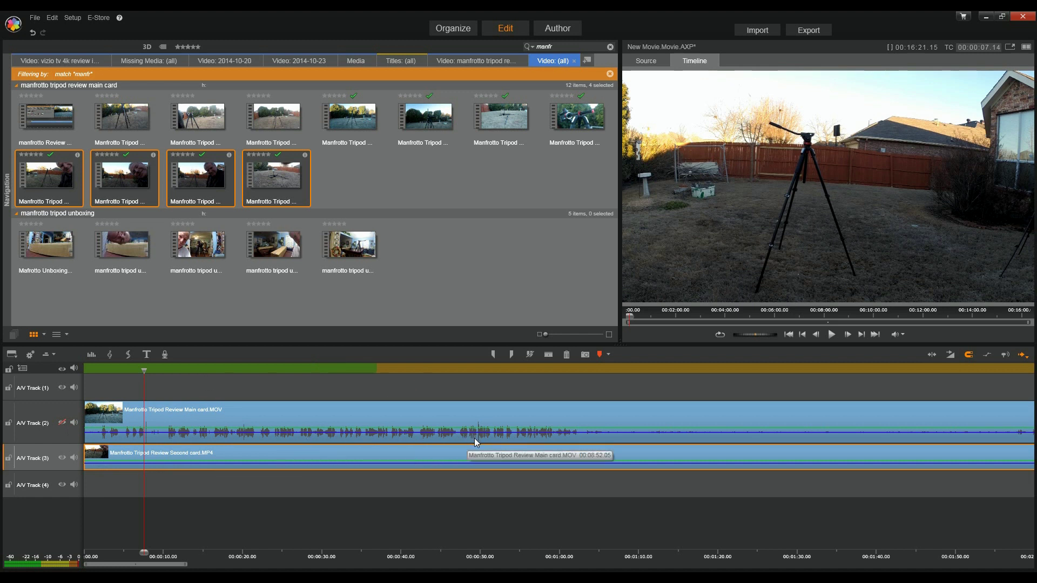
Compare the Main card and Second card views between 00:00:01.02 and 00:00:13.12 by toggling A/V Track visibility, ending with A/V Track (2) hidden.
{"action": "left_click", "coordinate": [62, 424]}
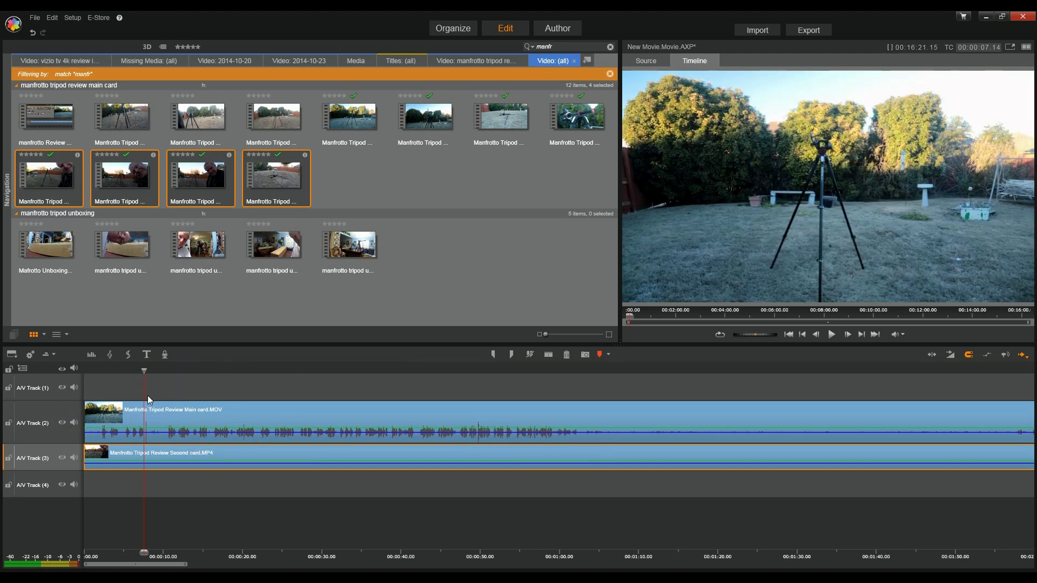
{"action": "left_click_drag", "start_coordinate": [144, 373], "coordinate": [91, 378]}
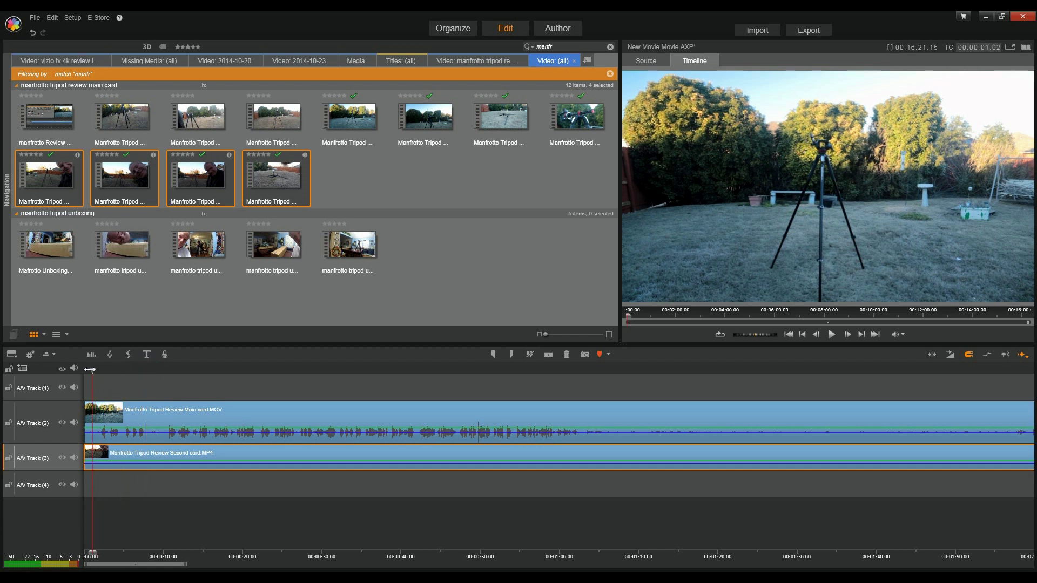
{"action": "left_click", "coordinate": [62, 458]}
{"action": "left_click_drag", "start_coordinate": [90, 371], "coordinate": [191, 372]}
{"action": "left_click", "coordinate": [62, 457]}
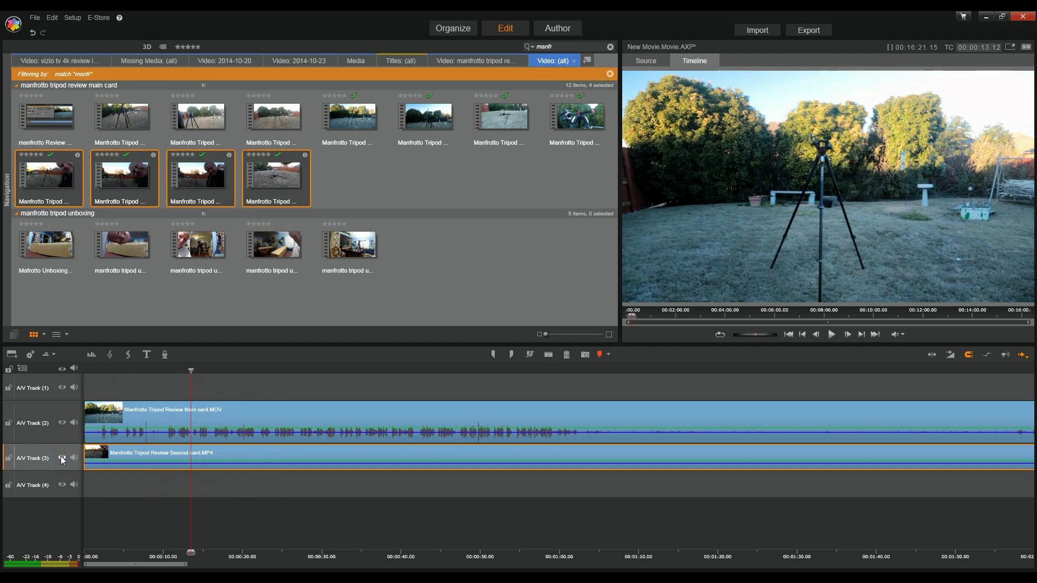
{"action": "left_click", "coordinate": [62, 422]}
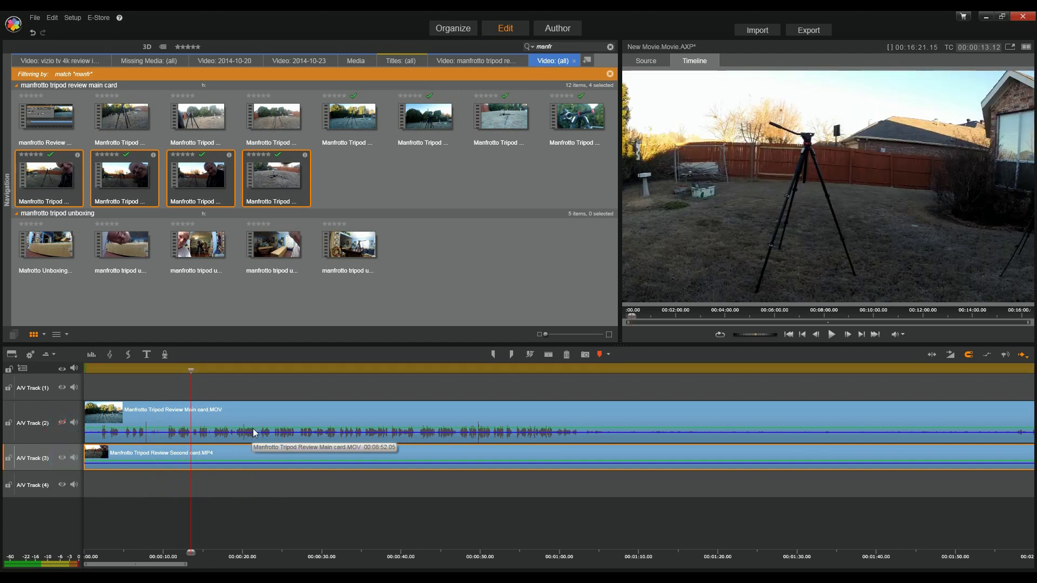
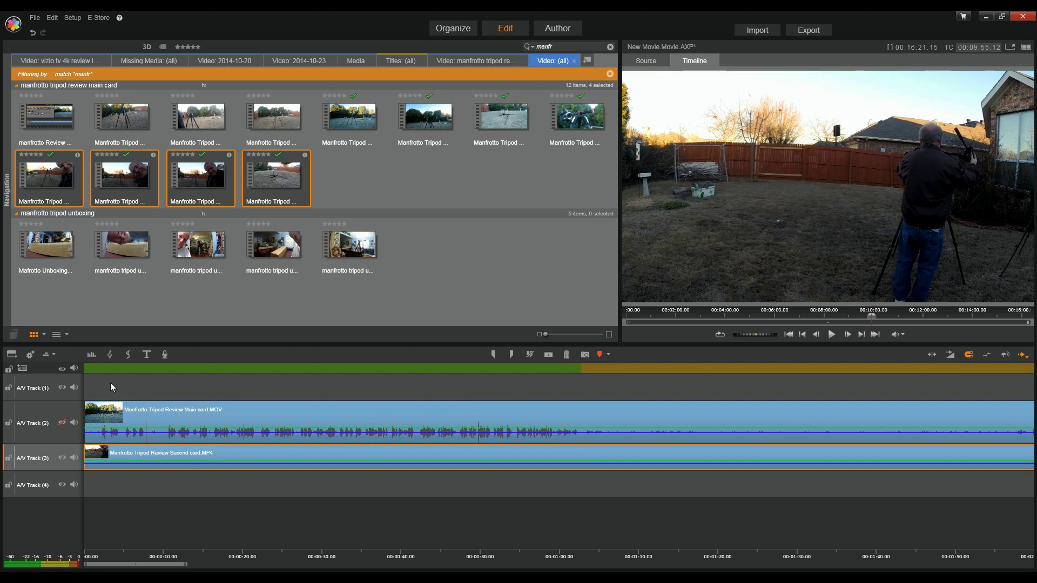
Split the first Second card clip on A/V Track (3) at 00:00:15.18 and delete its opening part.
{"action": "left_click_drag", "start_coordinate": [89, 369], "coordinate": [208, 368]}
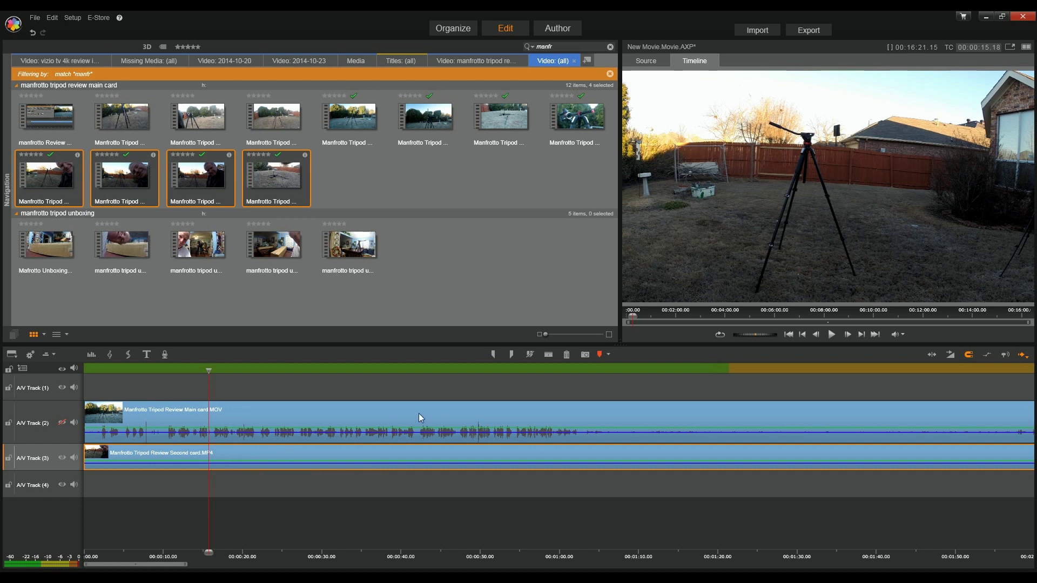
{"action": "left_click", "coordinate": [549, 355]}
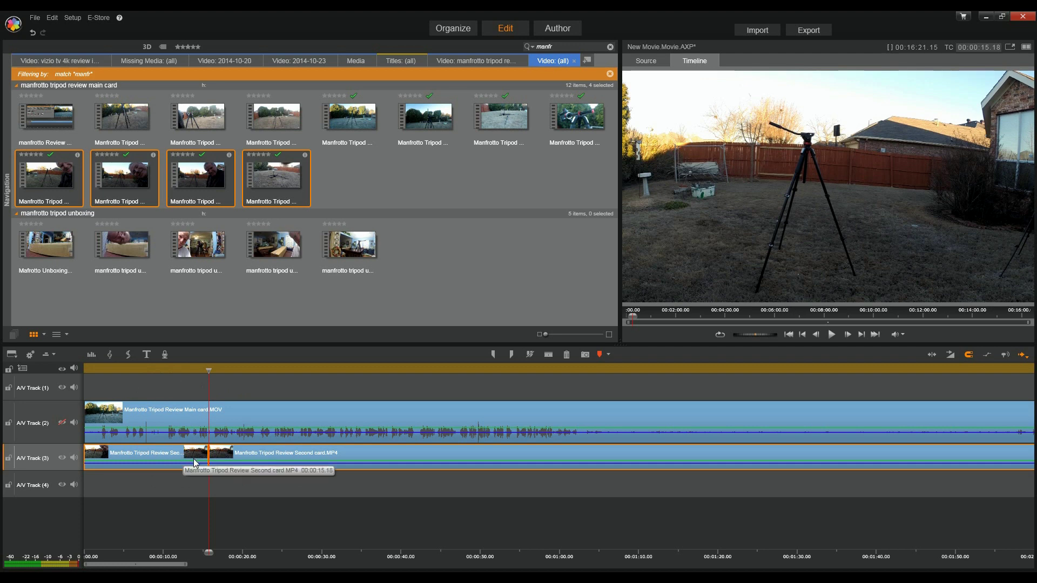
{"action": "left_click", "coordinate": [131, 453]}
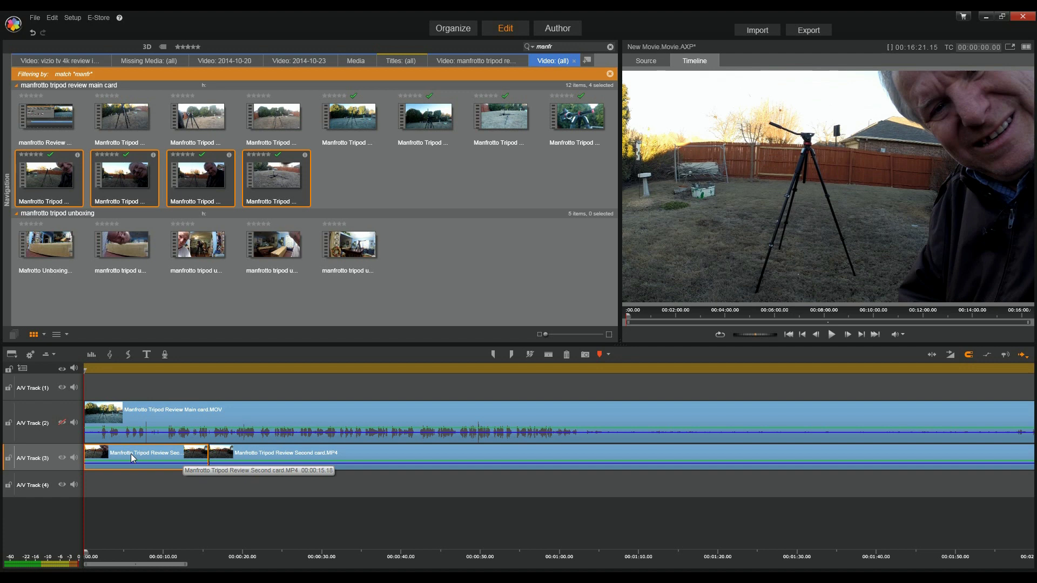
{"action": "key", "text": "Delete"}
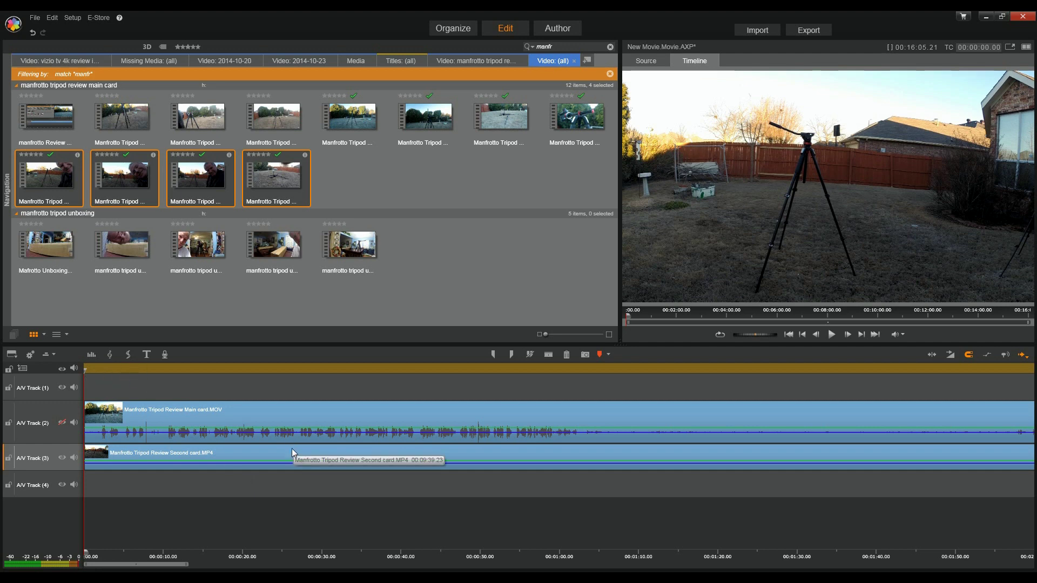
Check how the remaining clips on A/V Tracks (2) and (3) line up, and show the video of A/V Track (2) again.
{"action": "left_click_drag", "start_coordinate": [151, 567], "coordinate": [626, 555]}
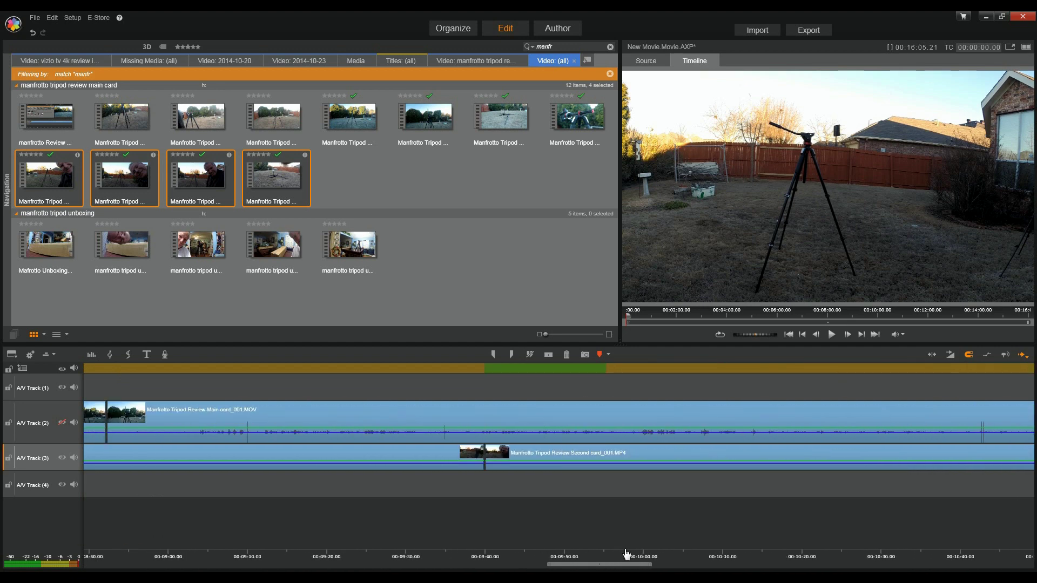
{"action": "scroll", "coordinate": [627, 554], "scroll_direction": "right", "scroll_amount": 2}
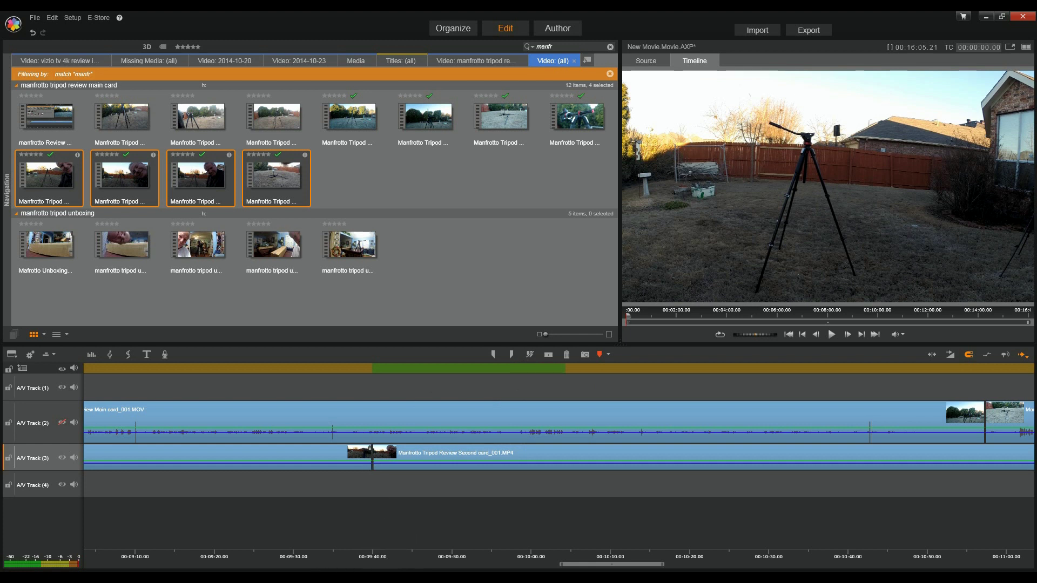
{"action": "left_click_drag", "start_coordinate": [610, 565], "coordinate": [683, 567]}
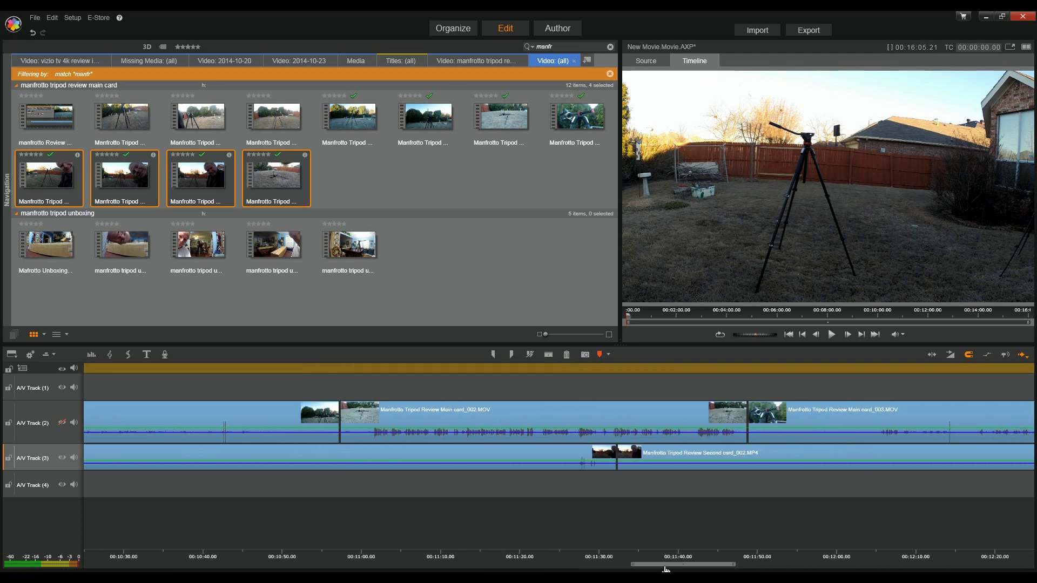
{"action": "left_click_drag", "start_coordinate": [667, 568], "coordinate": [108, 571]}
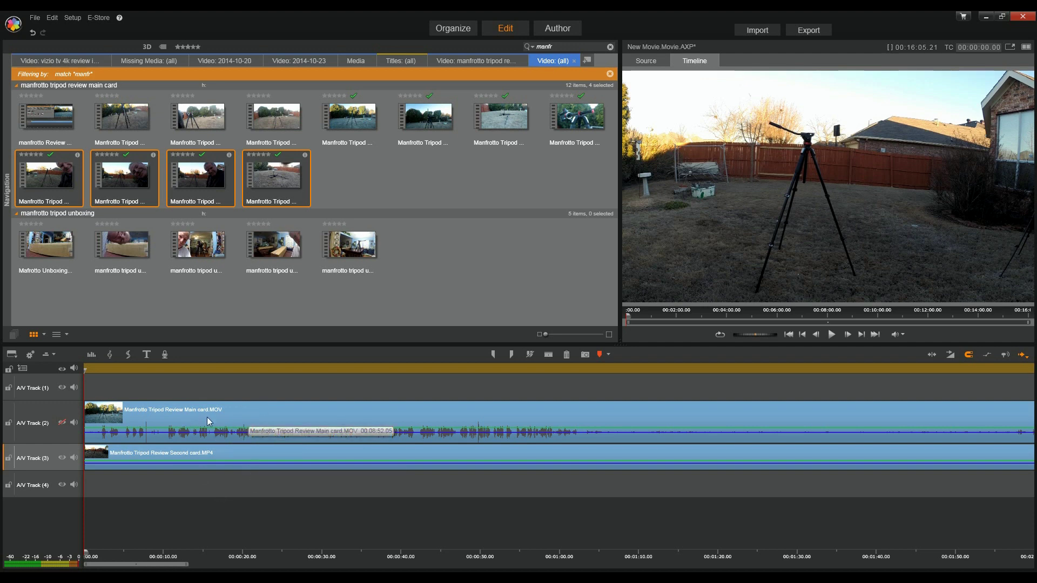
{"action": "left_click", "coordinate": [61, 422]}
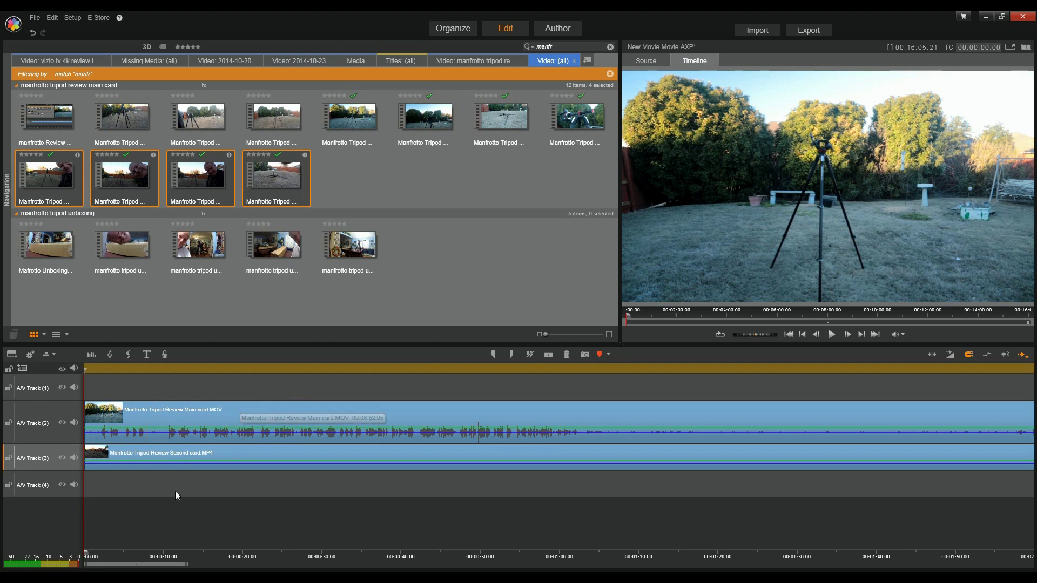
{"action": "left_click_drag", "start_coordinate": [160, 568], "coordinate": [94, 550]}
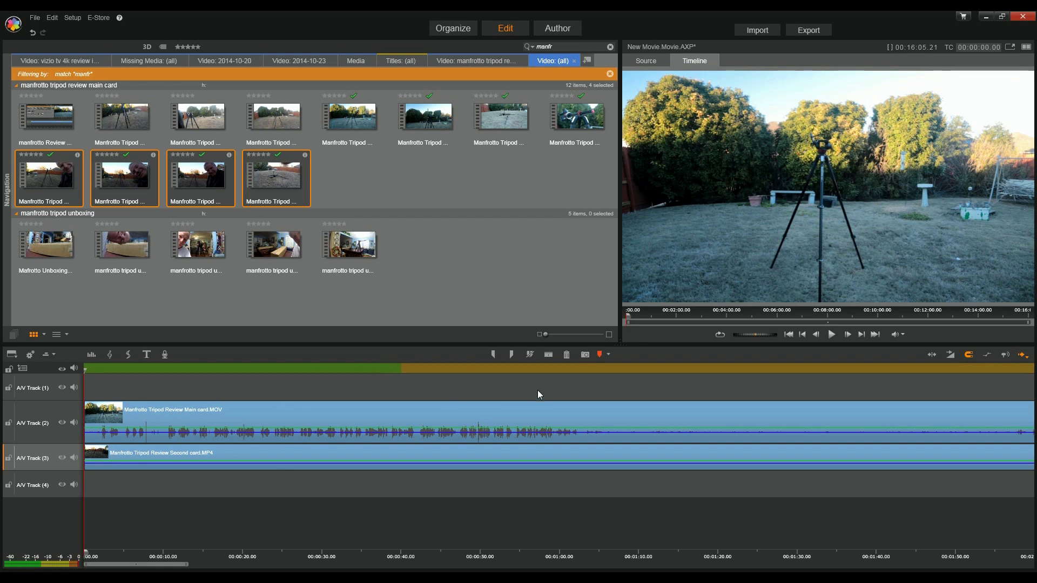
Delete all the Second card clips from A/V Track (3), from the first through the last one.
{"action": "left_click", "coordinate": [325, 455]}
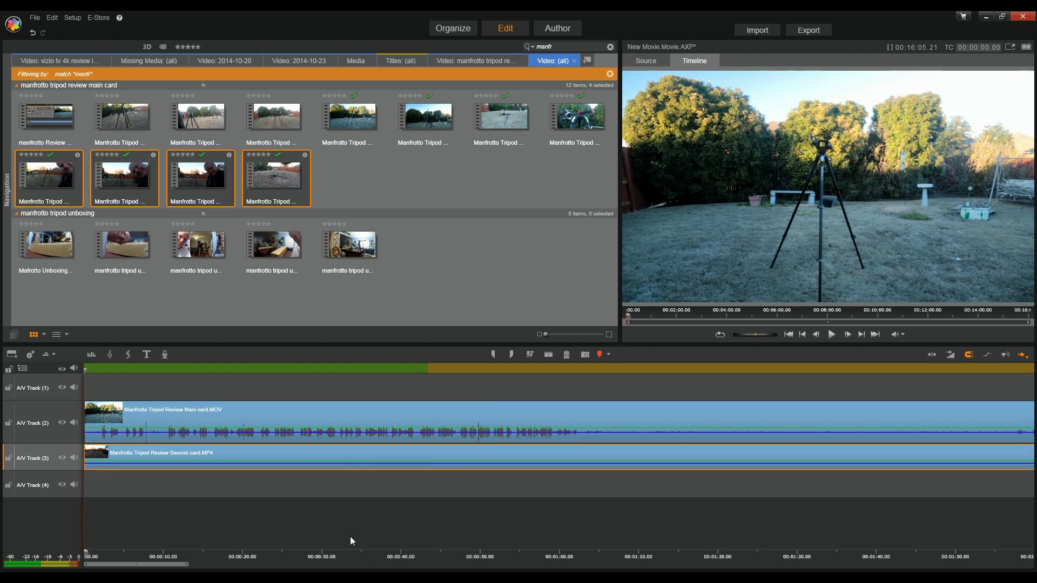
{"action": "left_click_drag", "start_coordinate": [184, 564], "coordinate": [955, 562]}
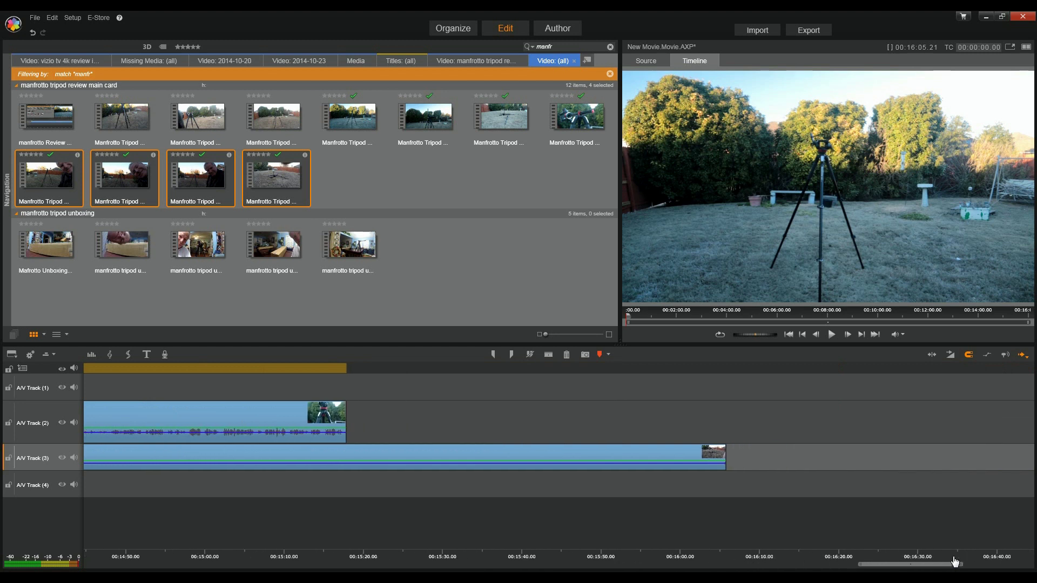
{"action": "left_click", "coordinate": [663, 458]}
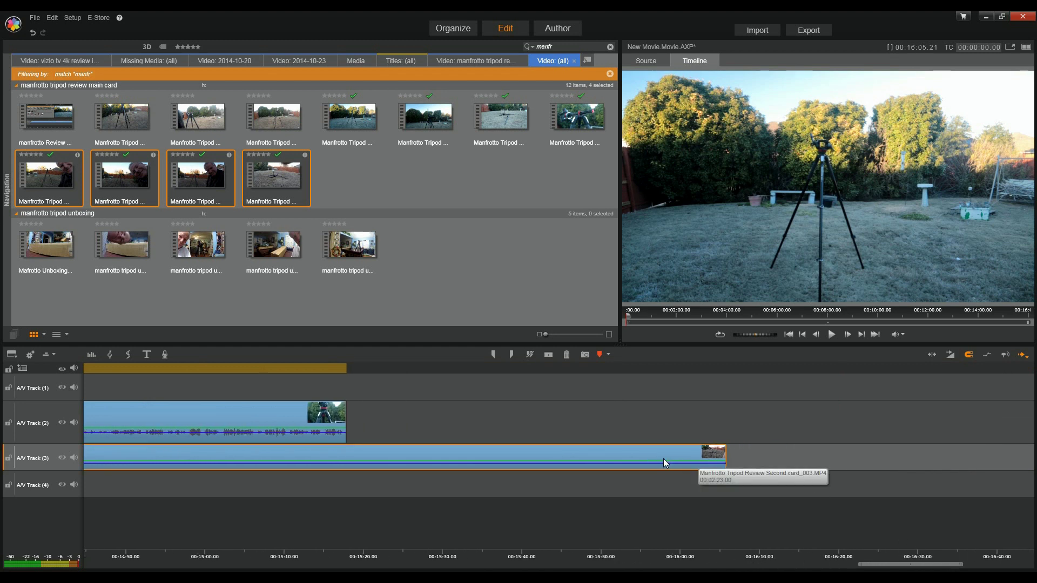
{"action": "key", "text": "Delete"}
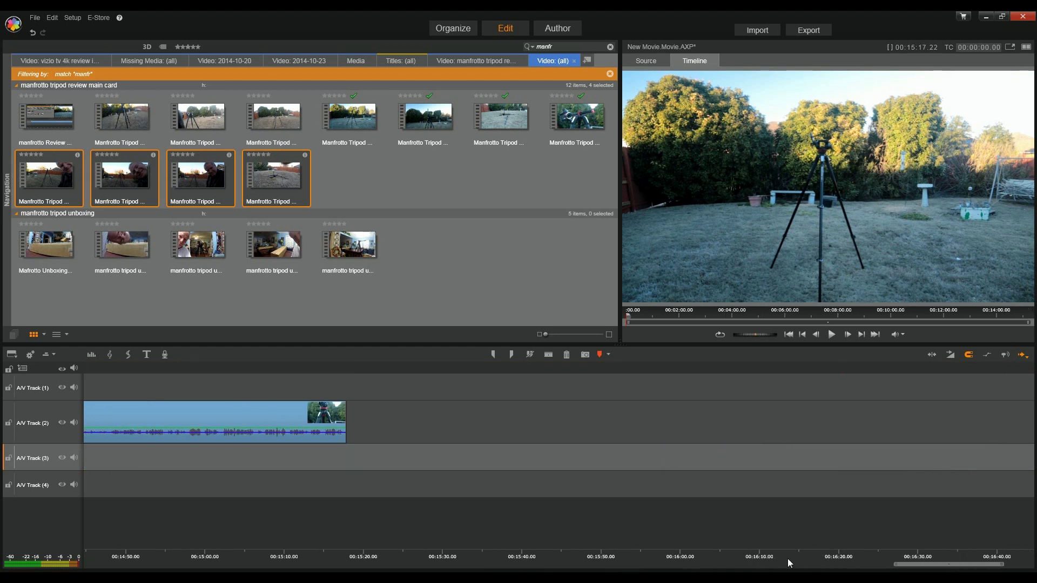
{"action": "left_click_drag", "start_coordinate": [907, 564], "coordinate": [102, 565]}
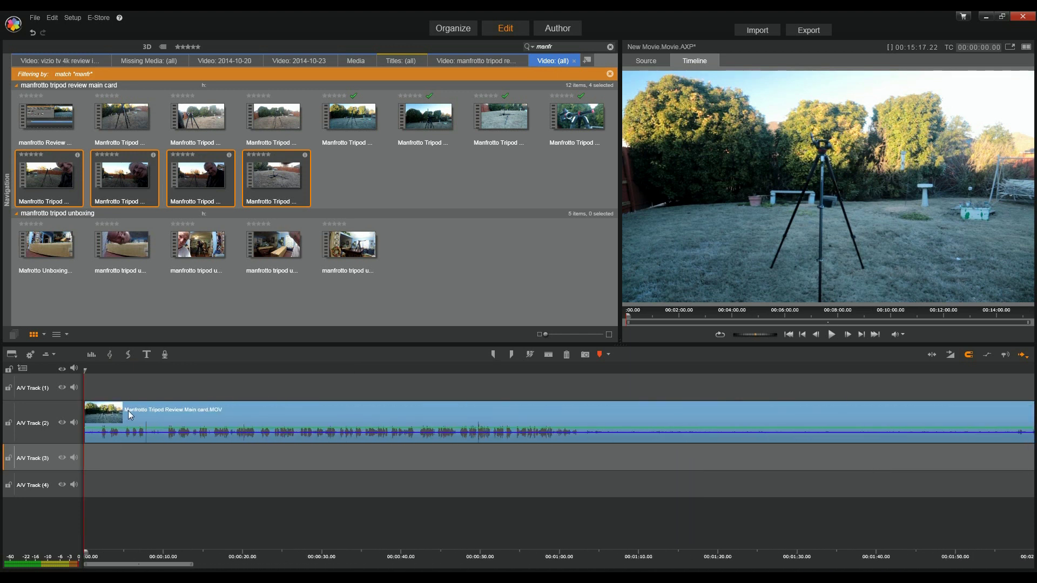
Scrub the Main card clip on A/V Track (2) to 00:00:07.15 and back to 00:00:02.06 to examine its opening.
{"action": "left_click", "coordinate": [87, 369]}
{"action": "left_click_drag", "start_coordinate": [87, 369], "coordinate": [144, 370]}
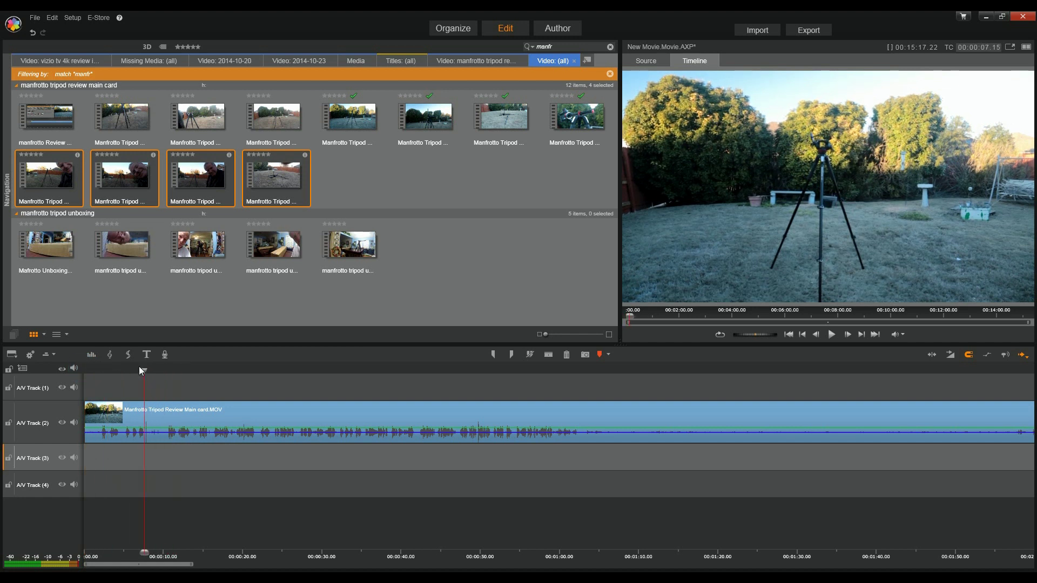
{"action": "left_click", "coordinate": [145, 371]}
{"action": "left_click_drag", "start_coordinate": [145, 372], "coordinate": [102, 373]}
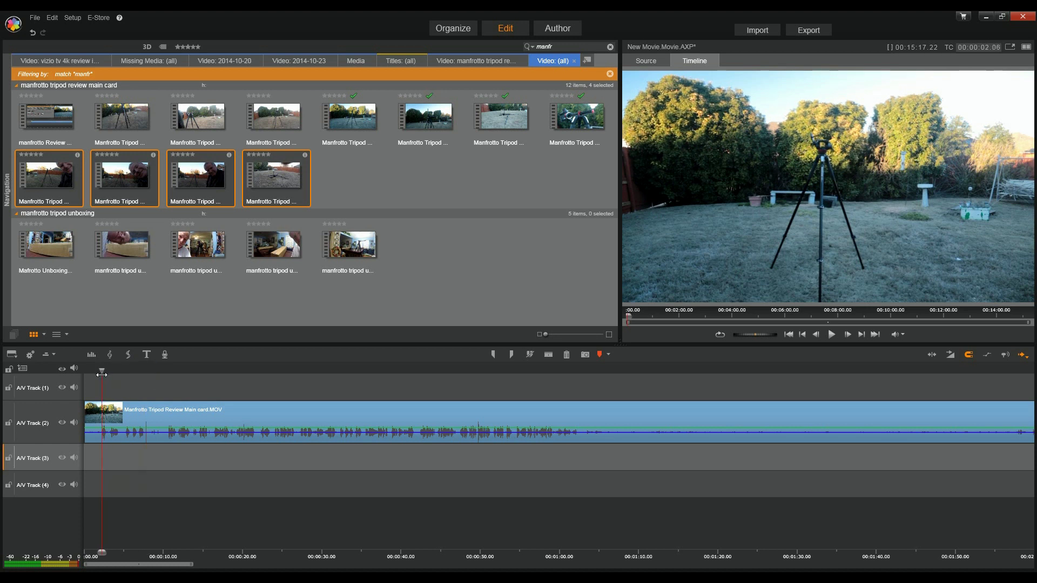